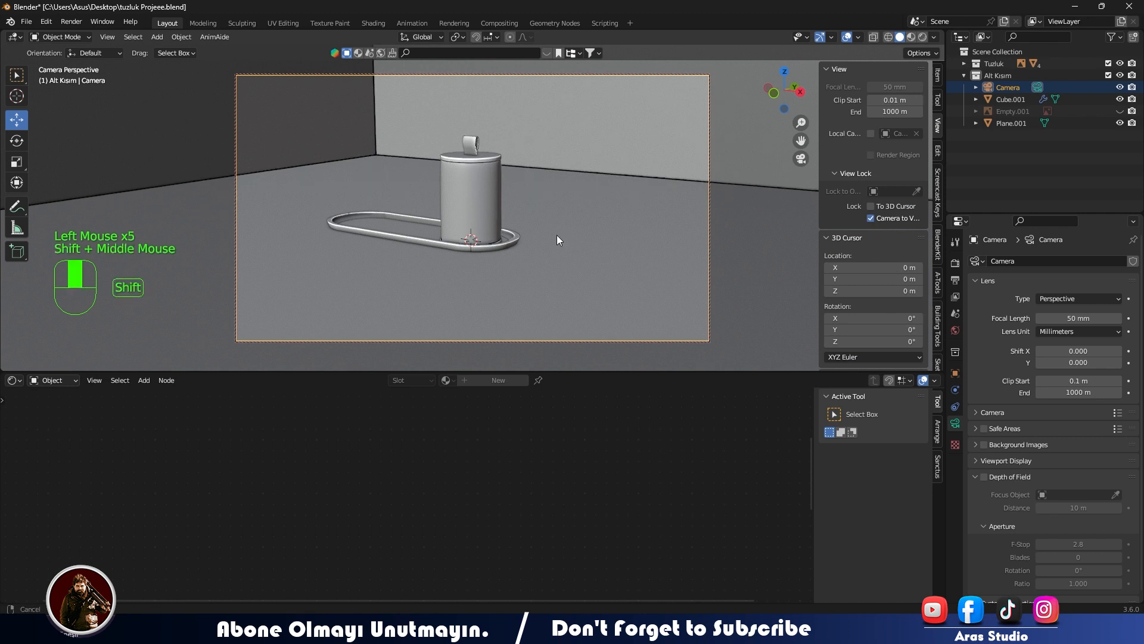
Reframe the camera view so the lidded cylinder appears larger, and unlock the camera from the view
scroll(591, 252, "up", 2)
scroll(599, 243, "down", 1)
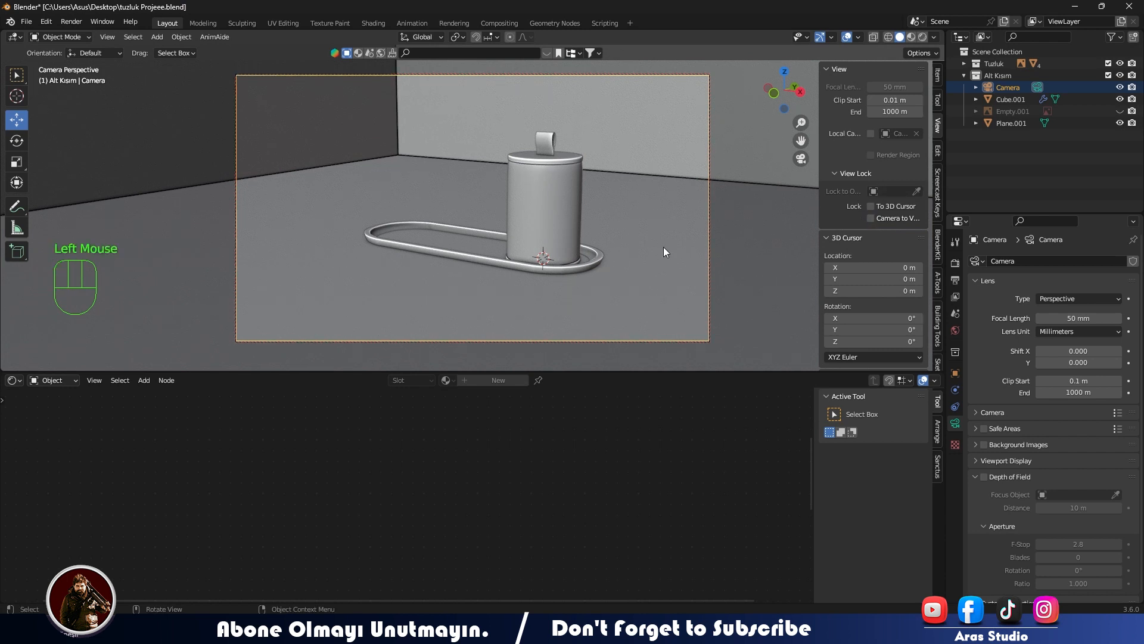
Give the floor-and-walls object a new material
scroll(520, 285, "down", 2)
left_click(520, 284)
scroll(521, 285, "down", 2)
scroll(521, 285, "up", 2)
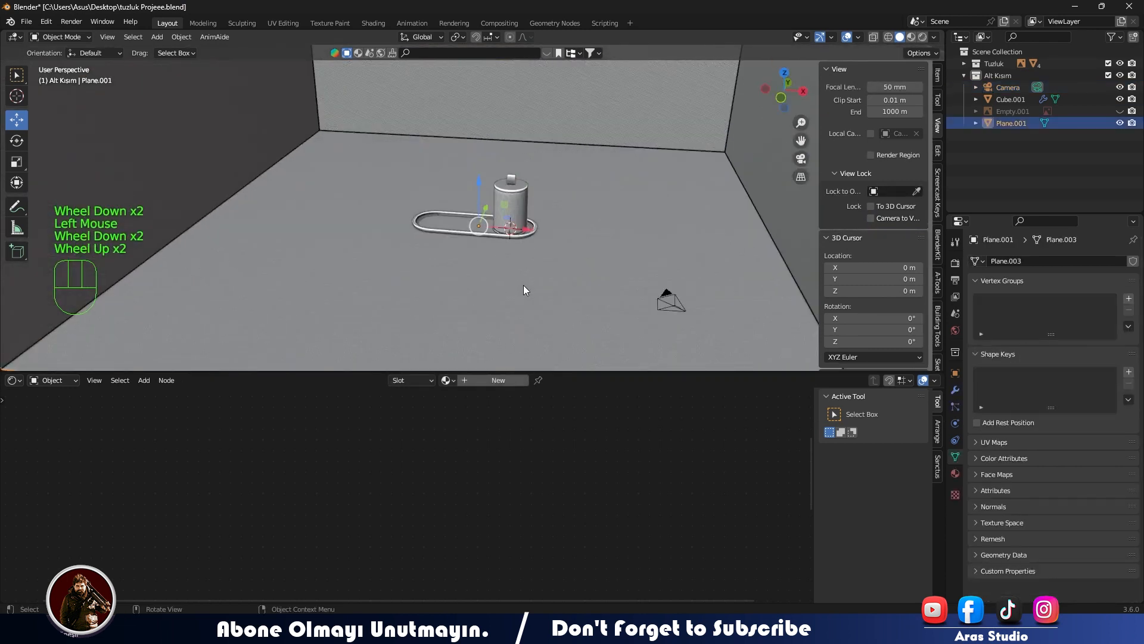
left_click(495, 379)
left_click(708, 445)
scroll(553, 412, "down", 3)
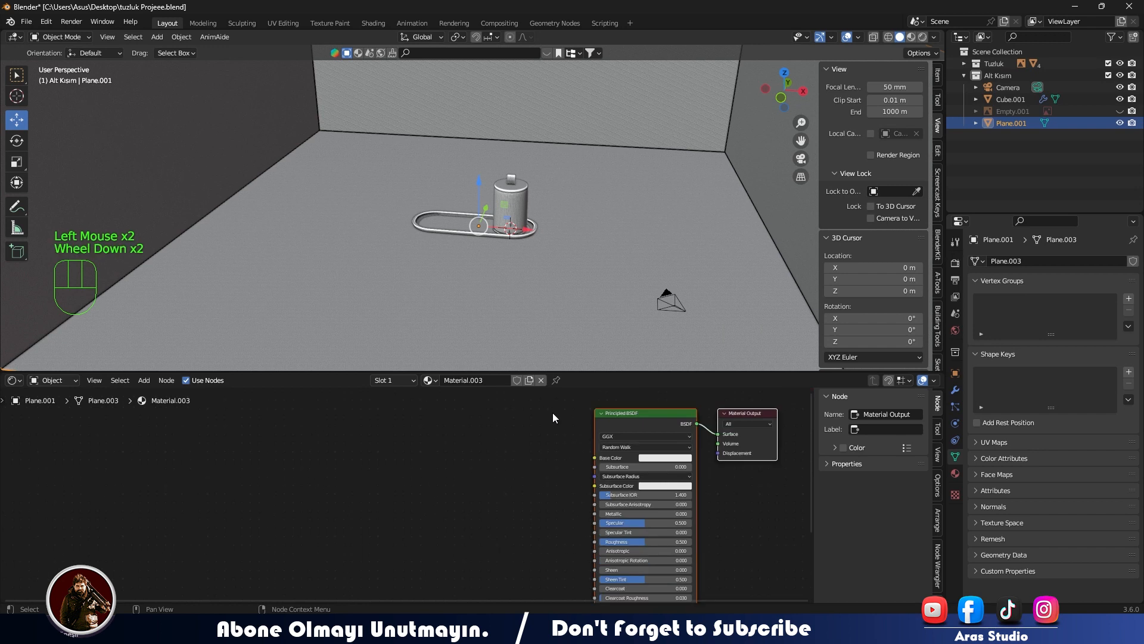
Select the cylinder and switch the viewport to Material Preview shading
scroll(538, 270, "up", 3)
middle_click_drag(538, 270, 495, 295, "shift")
left_click(541, 222)
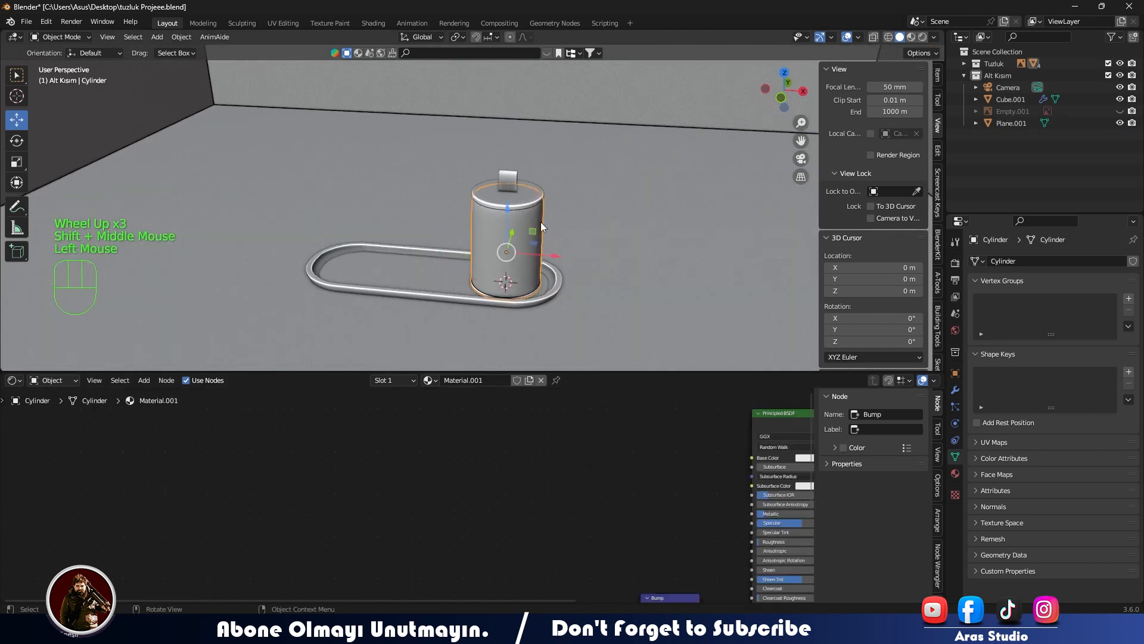
left_click(910, 38)
scroll(542, 268, "down", 3)
Add a plane, scale it up, and raise it about 13.65 m above the cylinder along Z
key("shift+a")
mouse_move(519, 89)
left_click(581, 95)
key("s")
left_click(500, 266)
left_click_drag(492, 193, 490, 90)
scroll(469, 343, "down", 3)
middle_click_drag(473, 310, 440, 320)
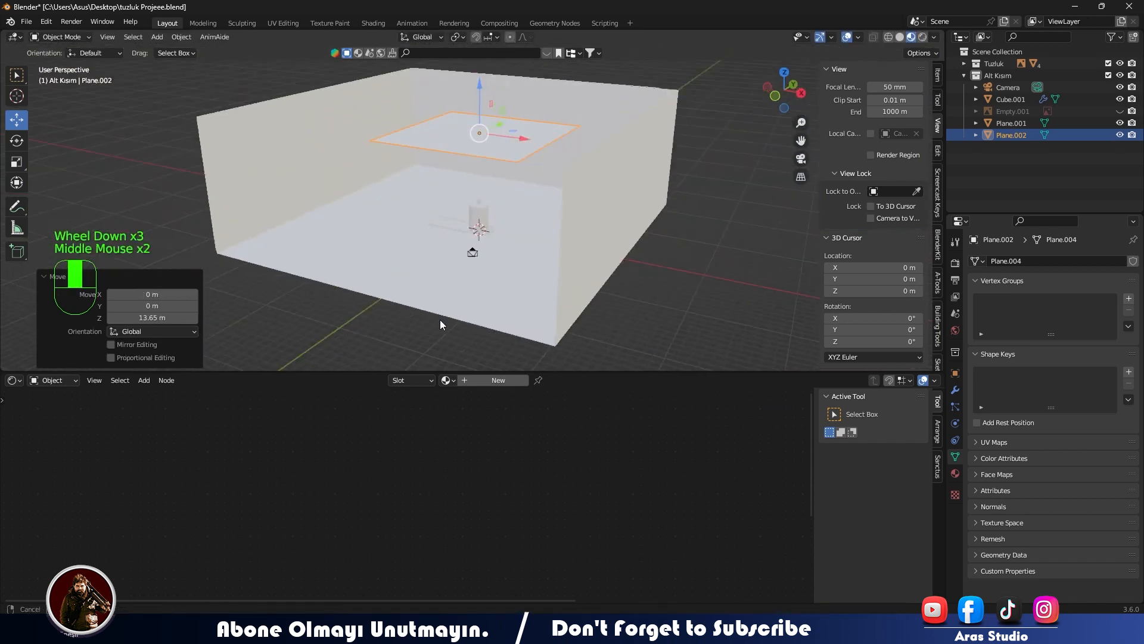
Give the overhead plane a new material and replace its Principled BSDF with a Mix Shader feeding the output surface
left_click(499, 380)
left_click(642, 412)
key("Delete")
left_click_drag(718, 434, 514, 439)
type("mi")
key("Return")
left_click(653, 439)
Add a Geometry node and connect its Backfacing output to the Mix Shader's factor
type("geo")
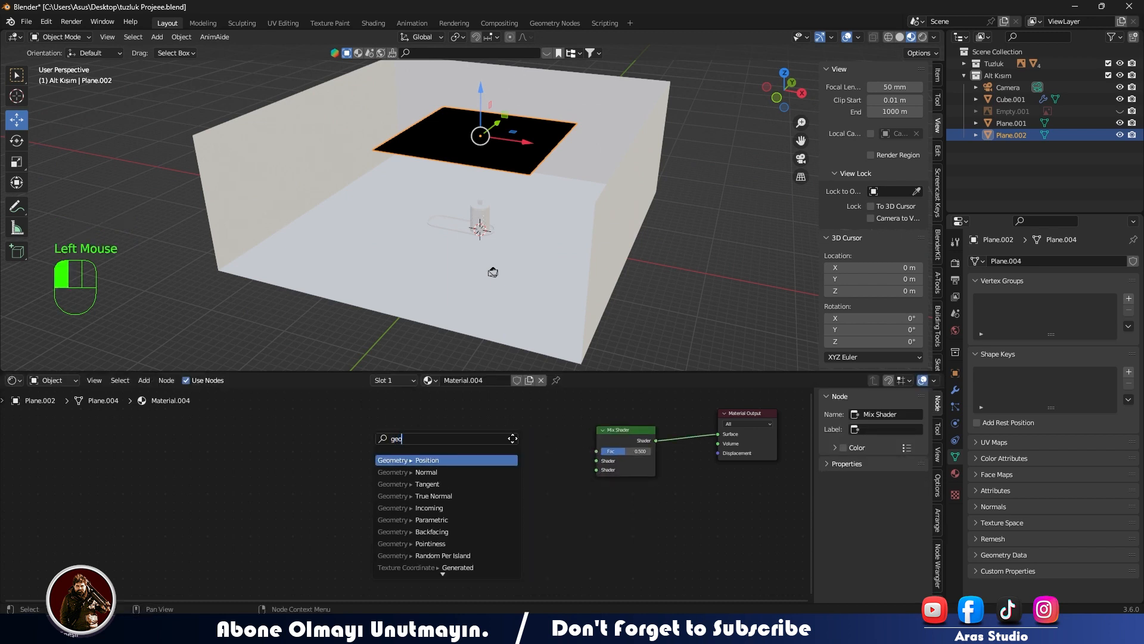
key("Return")
left_click(541, 503)
left_click_drag(527, 491, 596, 539)
scroll(596, 548, "up", 2)
middle_click_drag(596, 553, 615, 511)
Add an Emission node feeding the Mix Shader's first shader input
left_click_drag(615, 509, 371, 508)
type("emi")
key("Return")
left_click(477, 536)
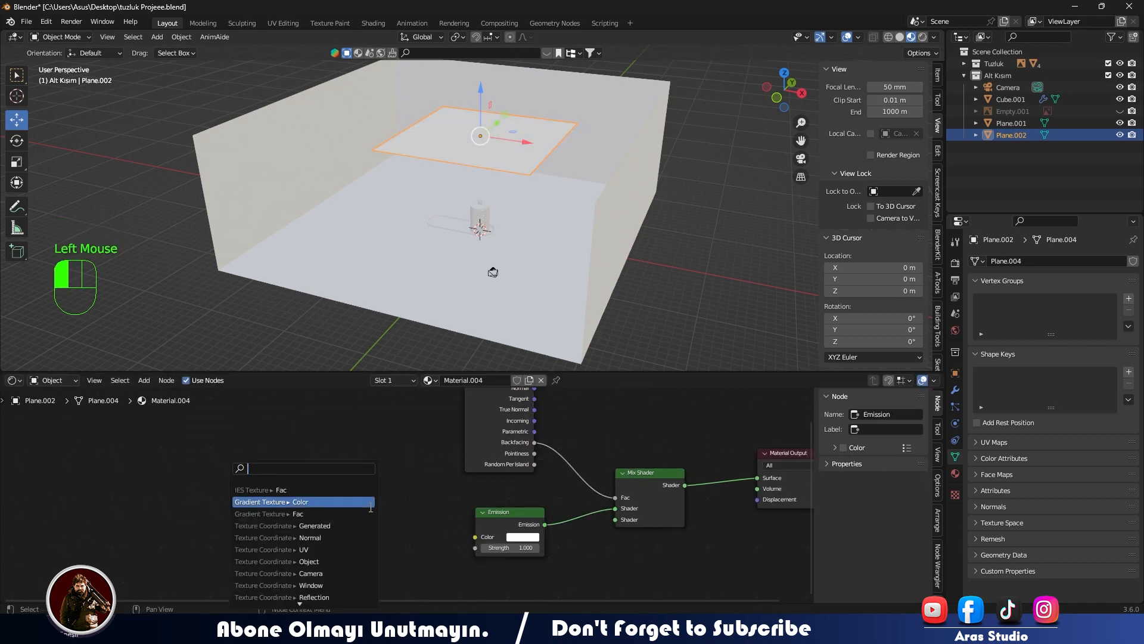
Add a Blackbody node with a temperature of 7000 feeding the Emission node's color
type("black")
key("Return")
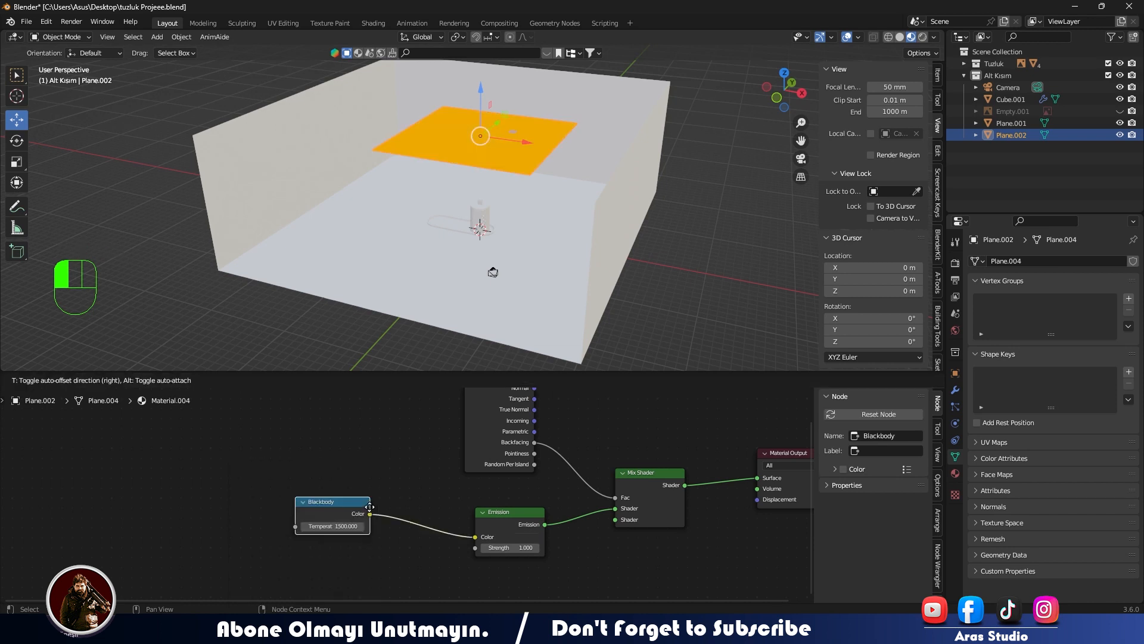
left_click(409, 532)
double_click(391, 530)
type("7000")
key("Return")
left_click_drag(475, 548, 418, 563)
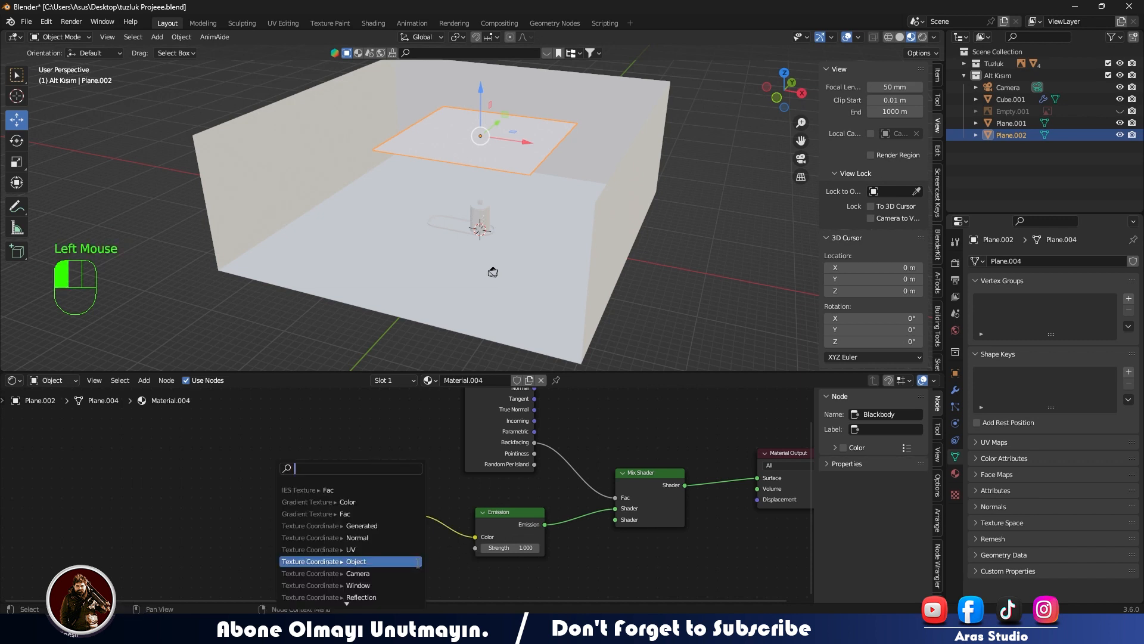
left_click(551, 532)
Add a Diffuse BSDF feeding the Mix Shader's second shader input, and shift the Emission node slightly upward
left_click_drag(615, 520, 572, 556)
type("d")
key("Return")
left_click(545, 572)
scroll(545, 573, "down", 2)
middle_click_drag(545, 573, 550, 508)
scroll(550, 509, "up", 2)
left_click(555, 541)
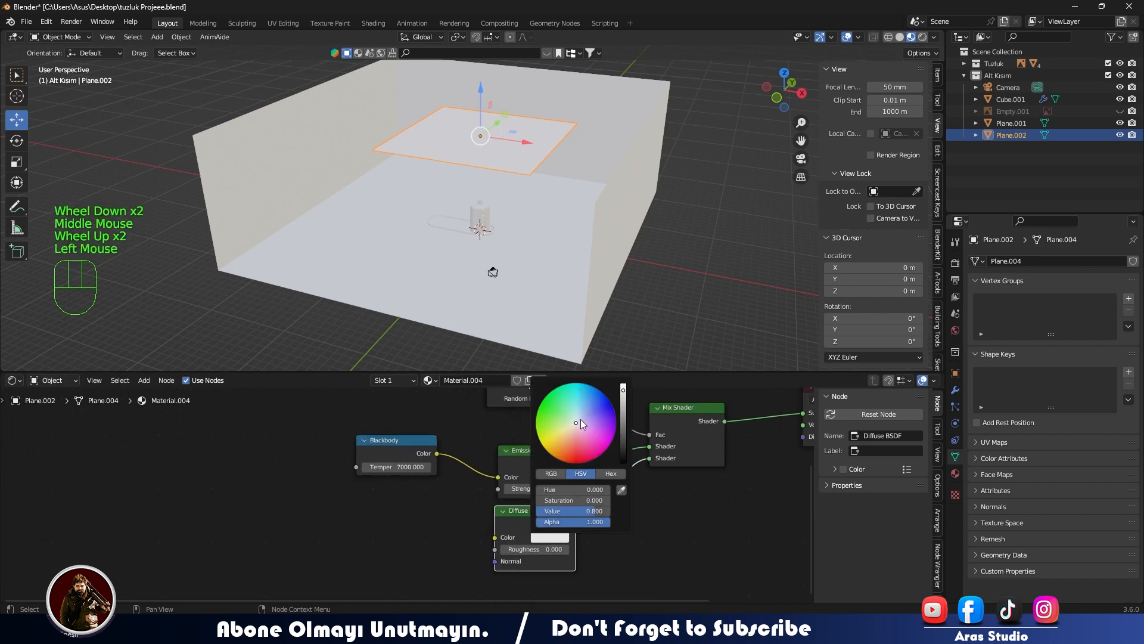
middle_click_drag(539, 451, 541, 530, "shift")
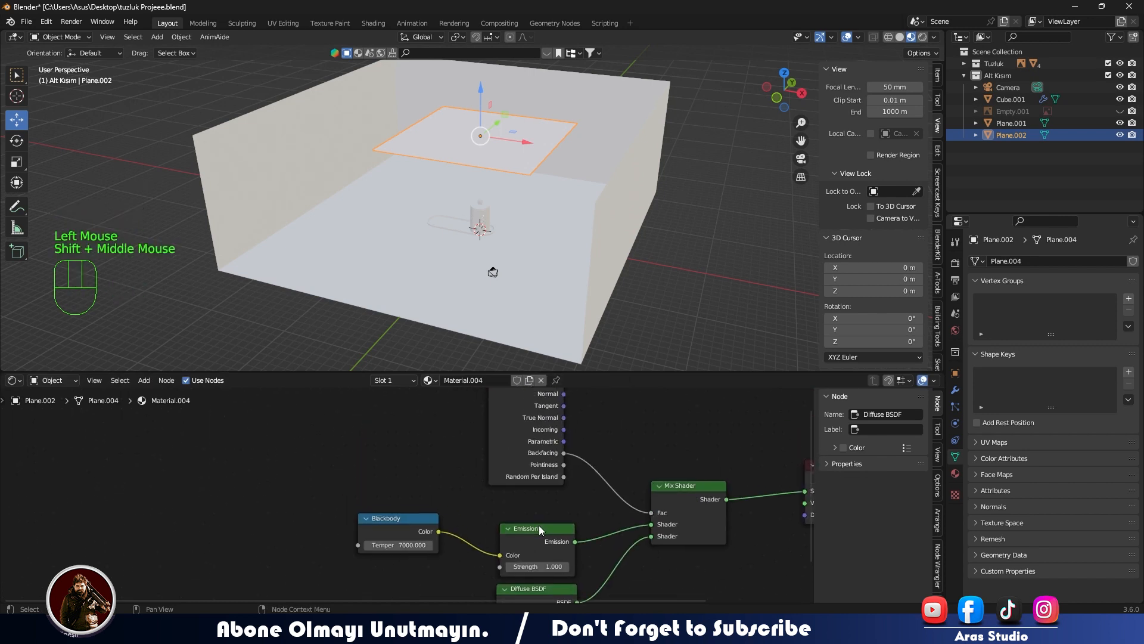
left_click_drag(540, 530, 540, 514)
Switch the viewport to Rendered shading and change its world lighting option
left_click(923, 37)
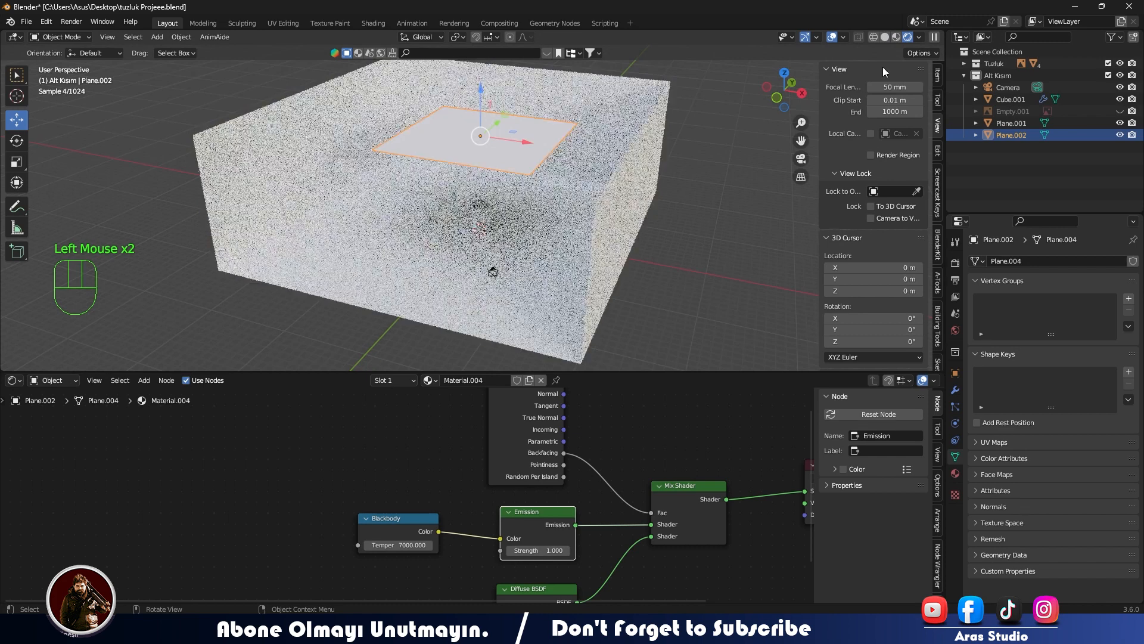
left_click(919, 37)
left_click(849, 108)
Rotate the overhead light plane 180° about the X axis
middle_click_drag(537, 178, 562, 210)
key("r")
middle_click(521, 164)
type("180")
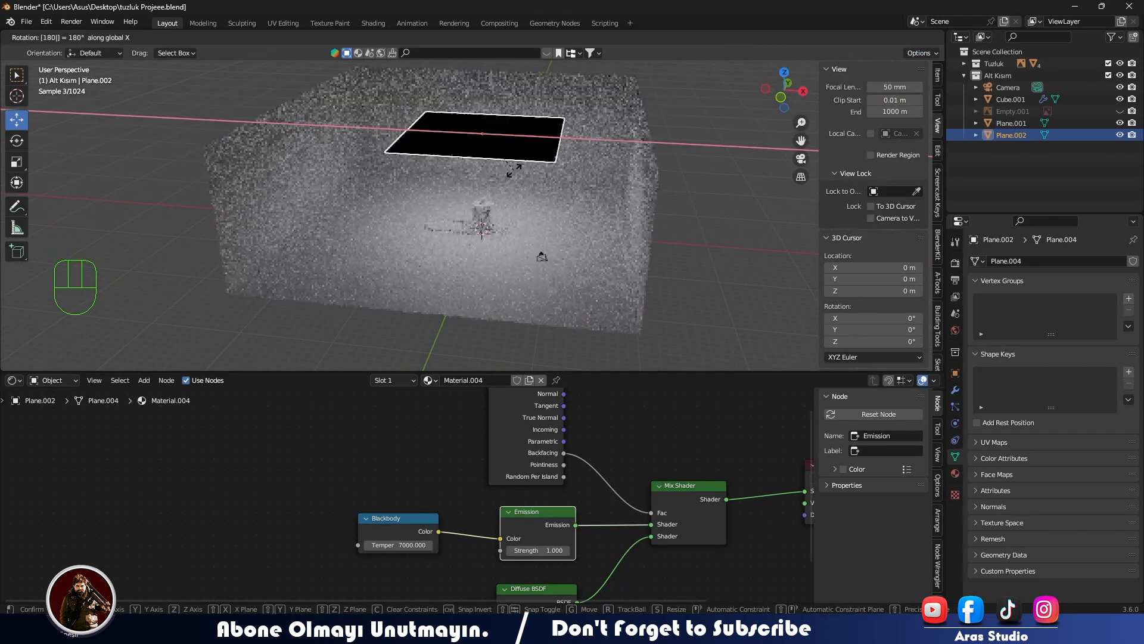
left_click(514, 170)
Set the Cycles render device to GPU Compute and the viewport max samples to 128
left_click(955, 242)
left_click(955, 262)
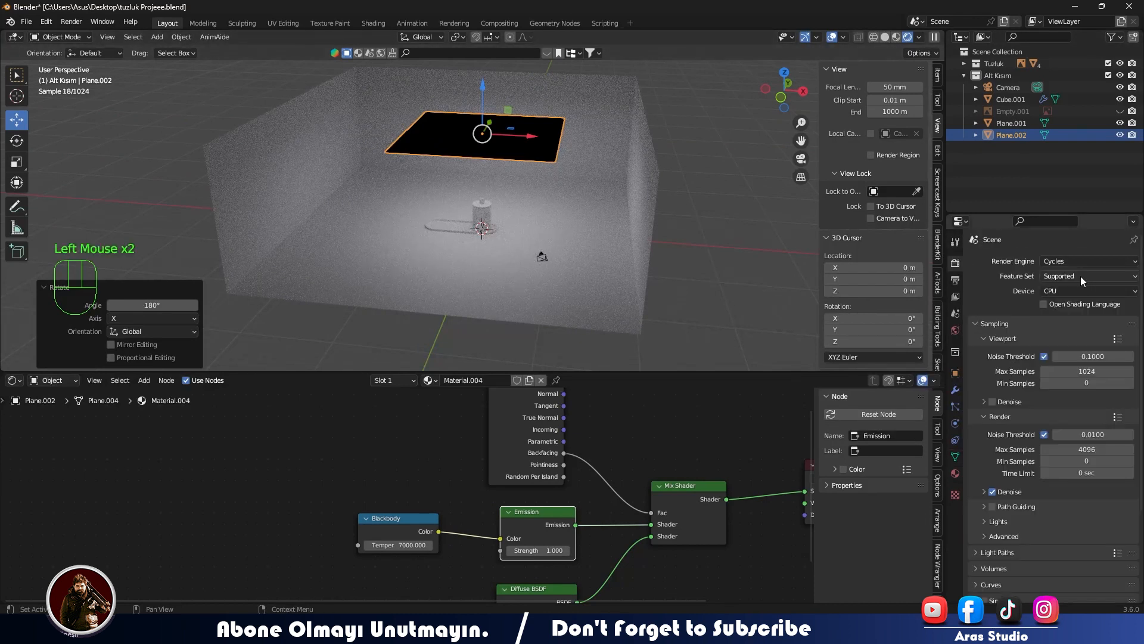
left_click(1044, 357)
left_click(1078, 373)
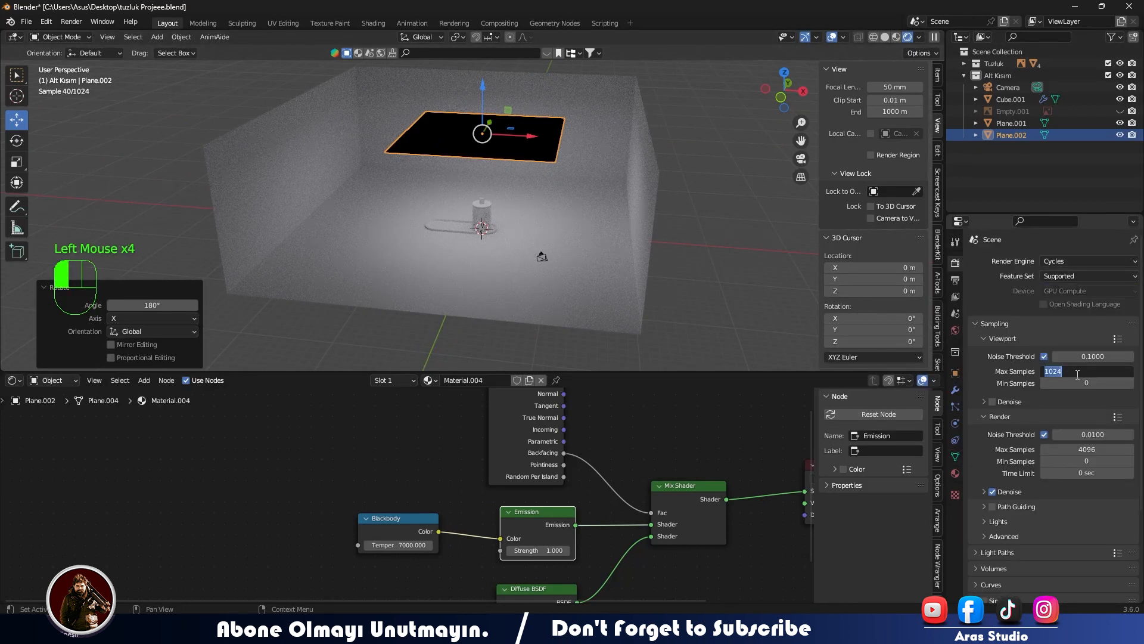
key("Return")
Enable viewport denoising with the OptiX denoiser and Albedo passes
left_click(992, 401)
left_click(984, 401)
left_click(1061, 419)
left_click(1053, 446)
Set the final render's denoiser to OptiX and its max samples to 128
left_click(984, 539)
left_click(1080, 557)
left_click(1080, 572)
left_click(1078, 497)
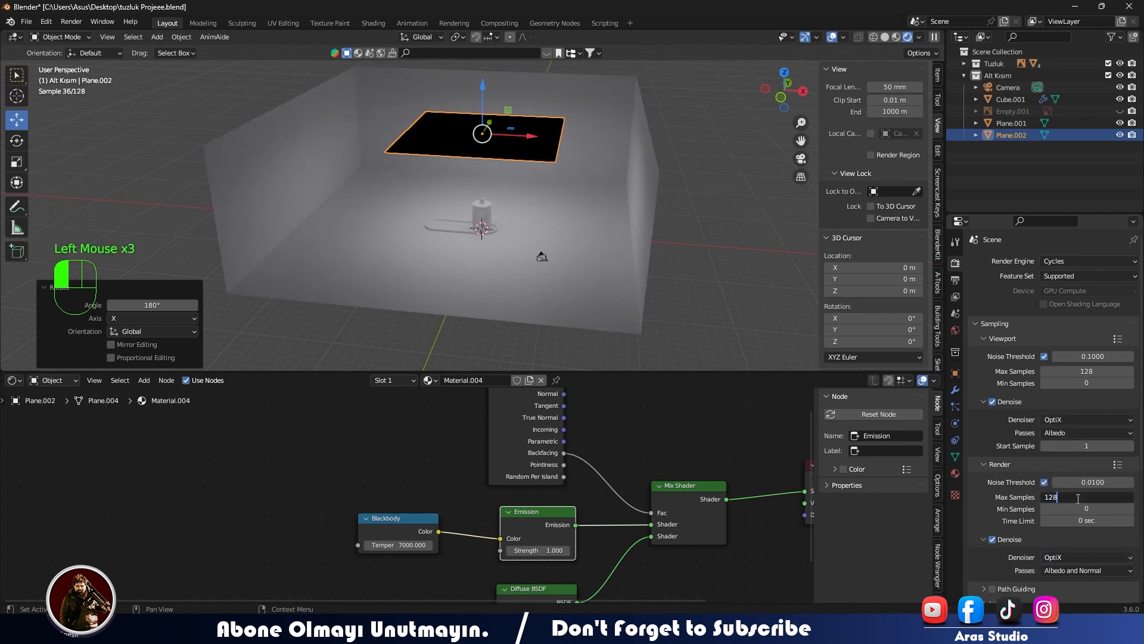
key("Return")
Set the color management look to Medium Contrast
scroll(982, 394, "down", 4)
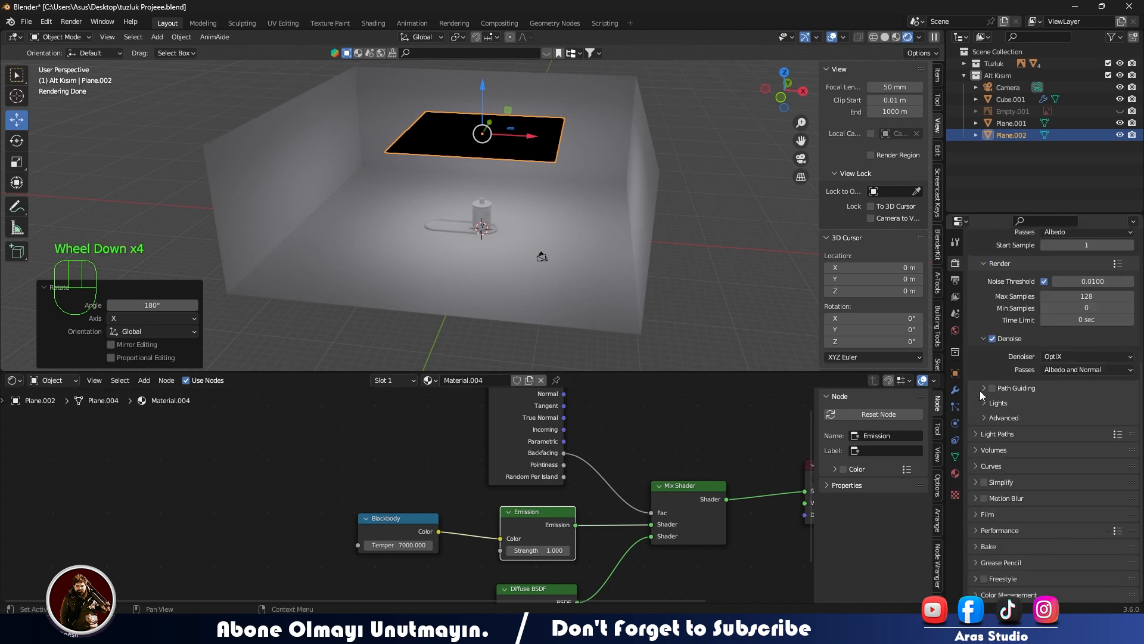
left_click(1009, 595)
scroll(1008, 590, "down", 2)
left_click(1087, 532)
left_click(1067, 478)
Set the light plane's Emission strength to 2 and view the scene through the camera
scroll(391, 249, "up", 2)
scroll(497, 126, "up", 2)
scroll(485, 130, "down", 2)
left_click_drag(529, 549, 529, 550)
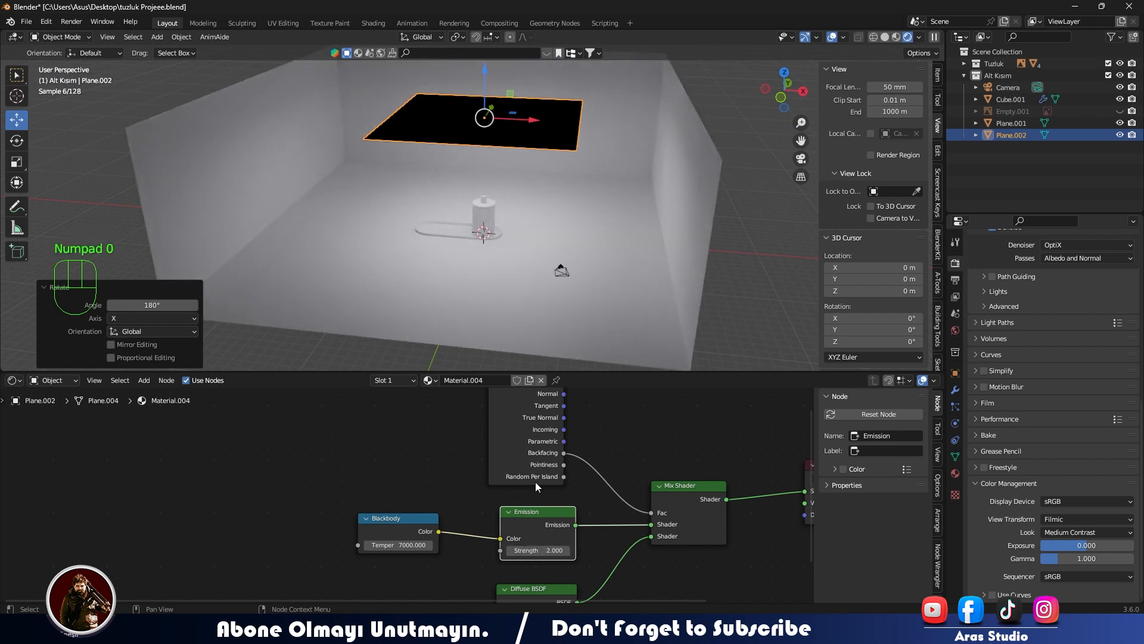
middle_click(571, 281)
key("KP_0")
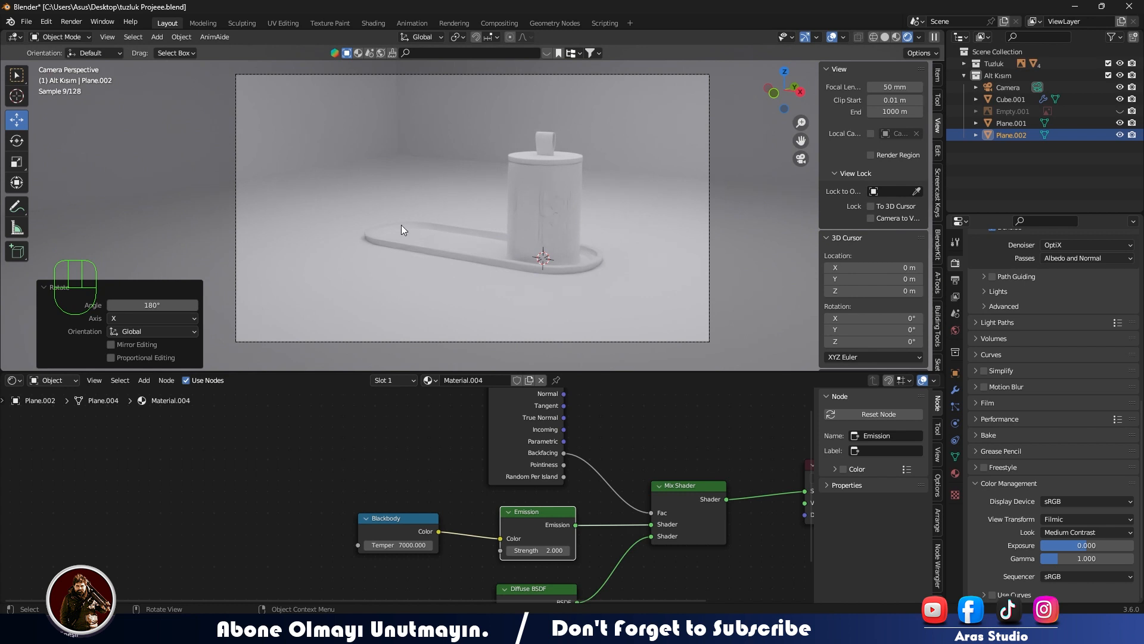
Select the cylinder in the camera view and return the viewport to Material Preview shading
left_click(885, 37)
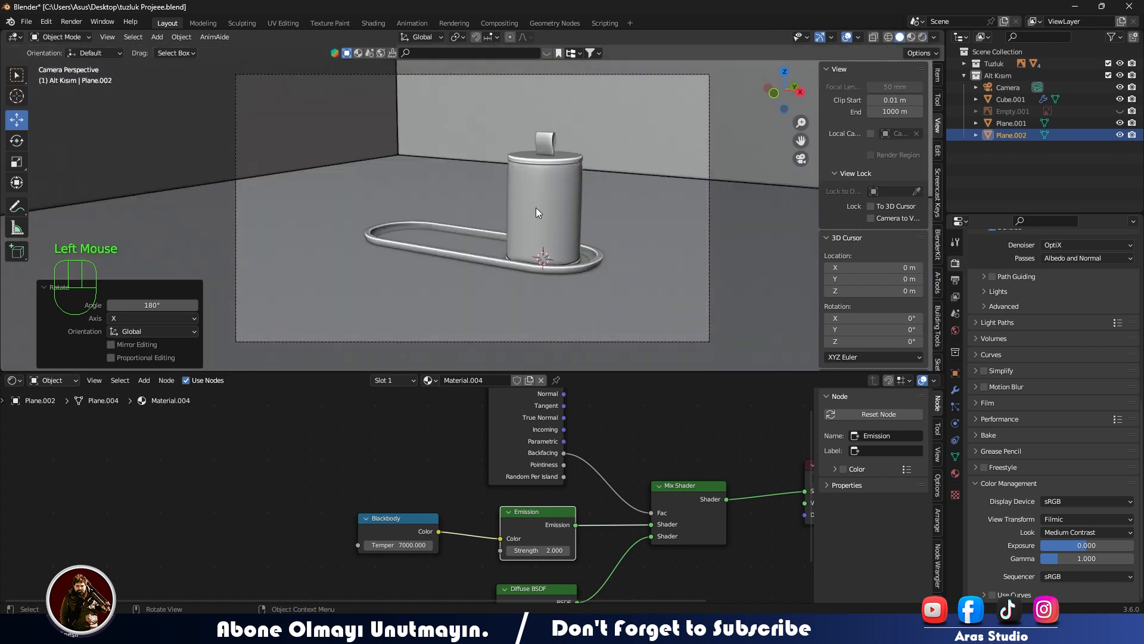
left_click(535, 209)
left_click(919, 36)
left_click(911, 37)
scroll(536, 268, "down", 2)
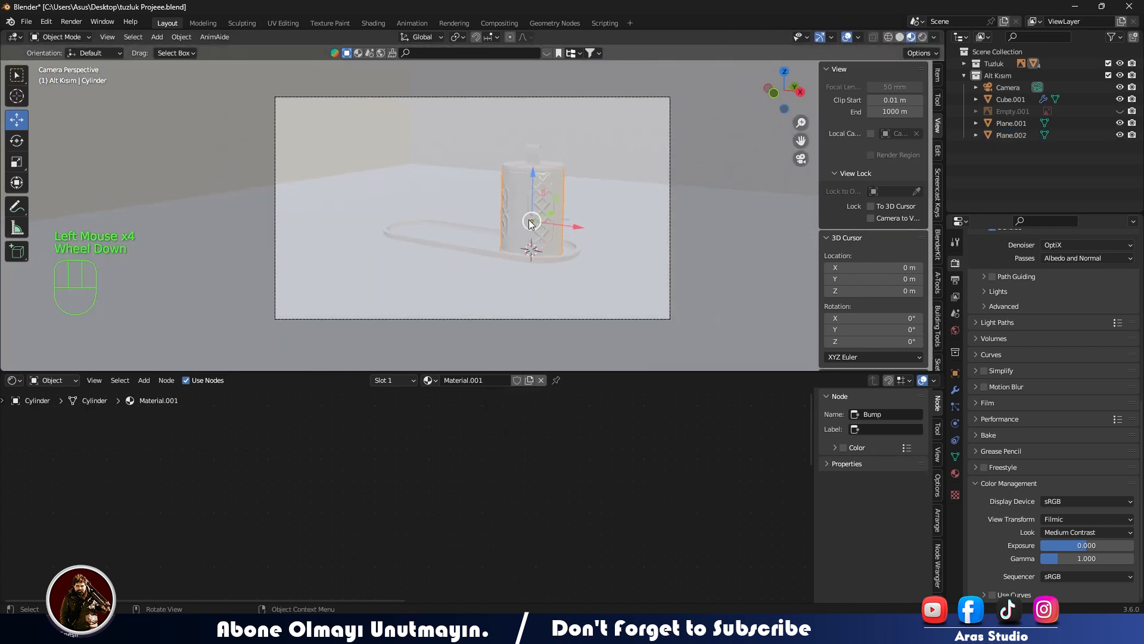
left_click(506, 191)
scroll(506, 193, "down", 3)
scroll(525, 484, "up", 2)
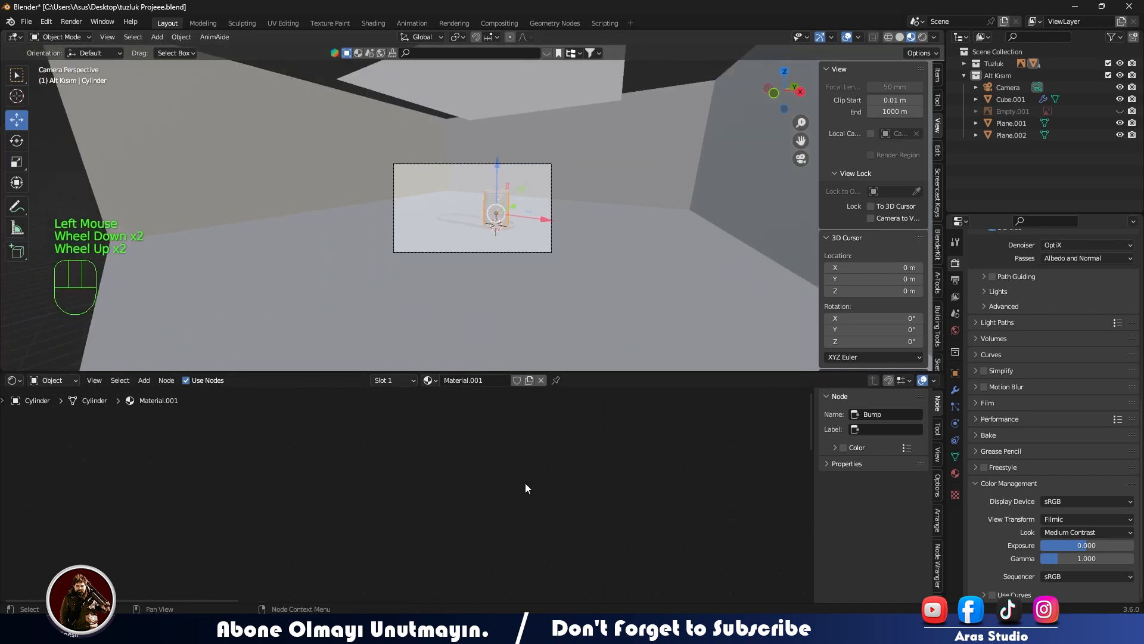
left_click(529, 489)
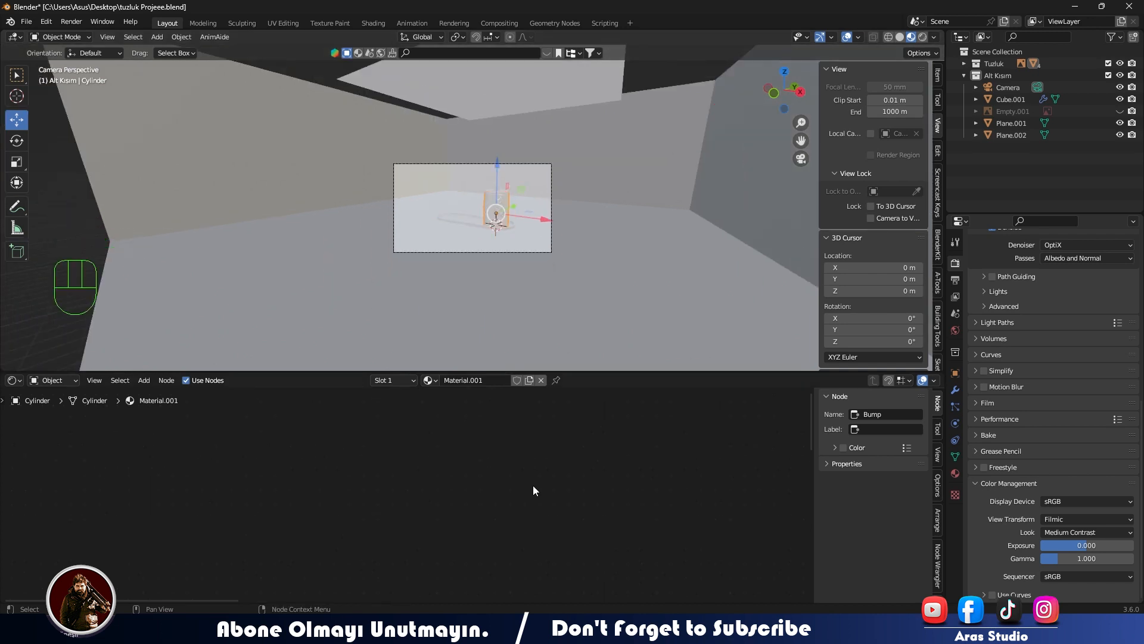
Add a Mix node at the Base Color input of the cylinder's Principled BSDF and set its data type to Float
key("Home")
scroll(480, 463, "up", 3)
scroll(467, 503, "up", 2)
middle_click_drag(479, 463, 577, 483)
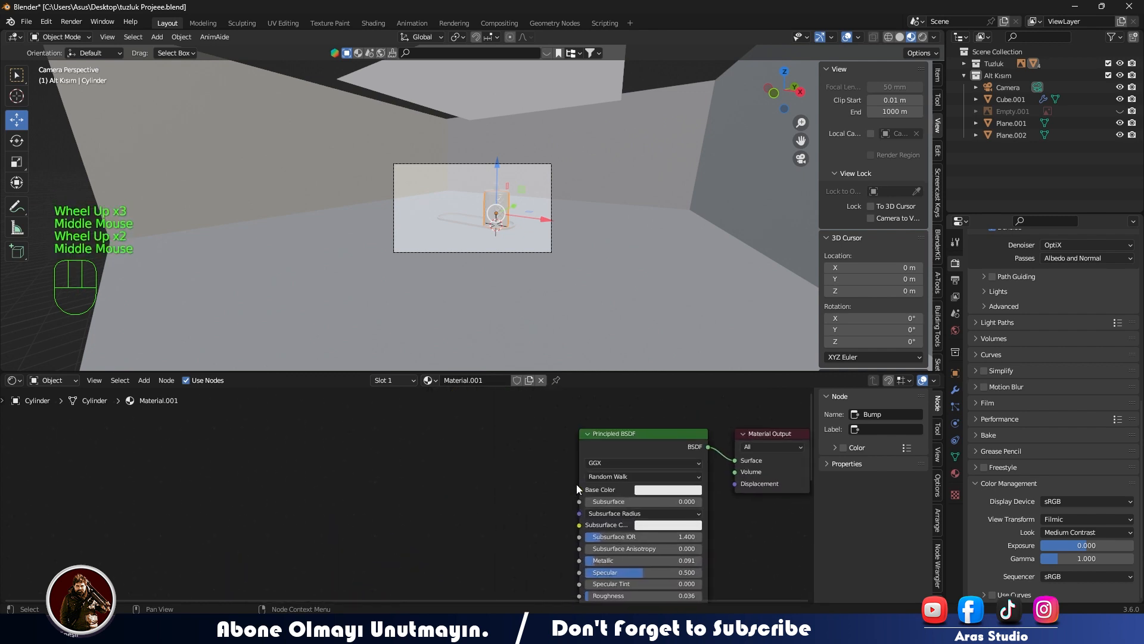
left_click_drag(580, 490, 488, 490)
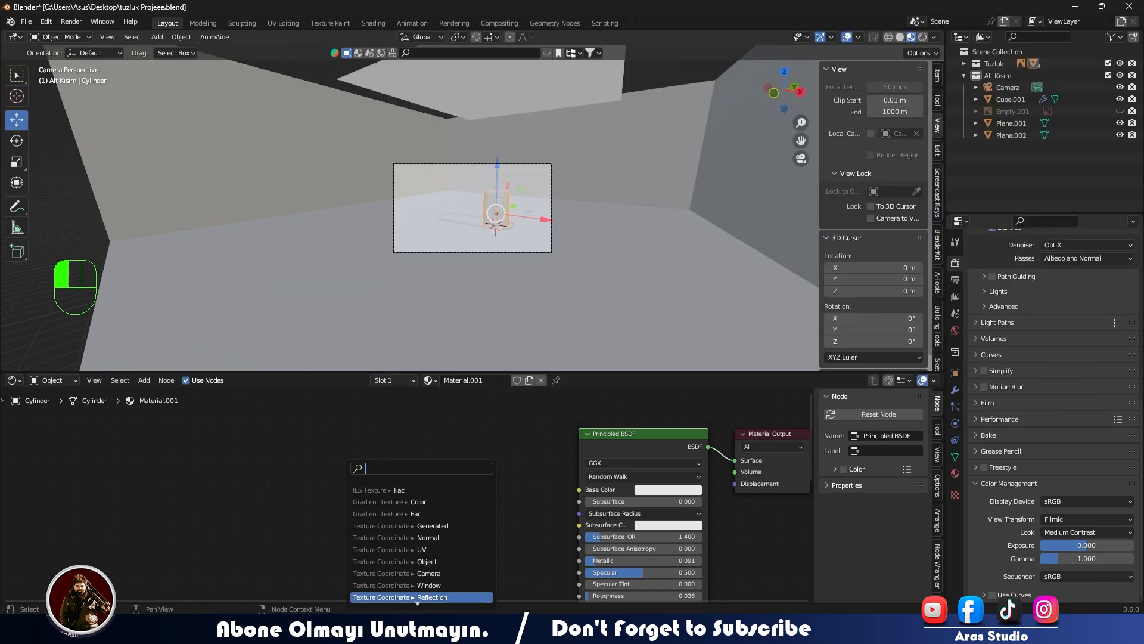
type("Mi")
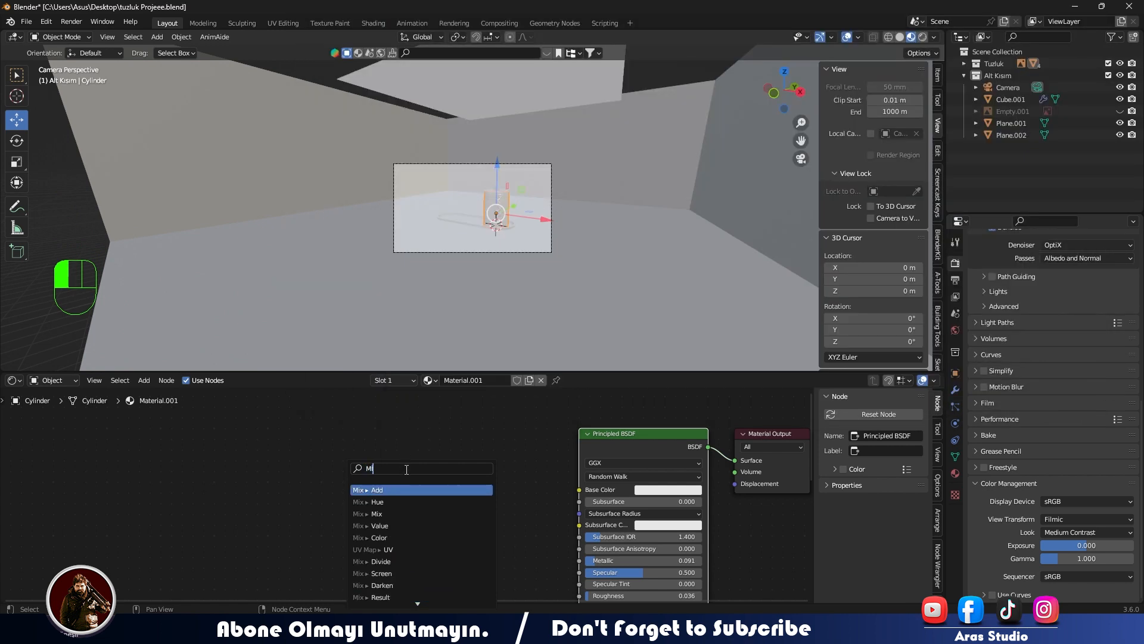
key("Return")
left_click(468, 449)
left_click(490, 488)
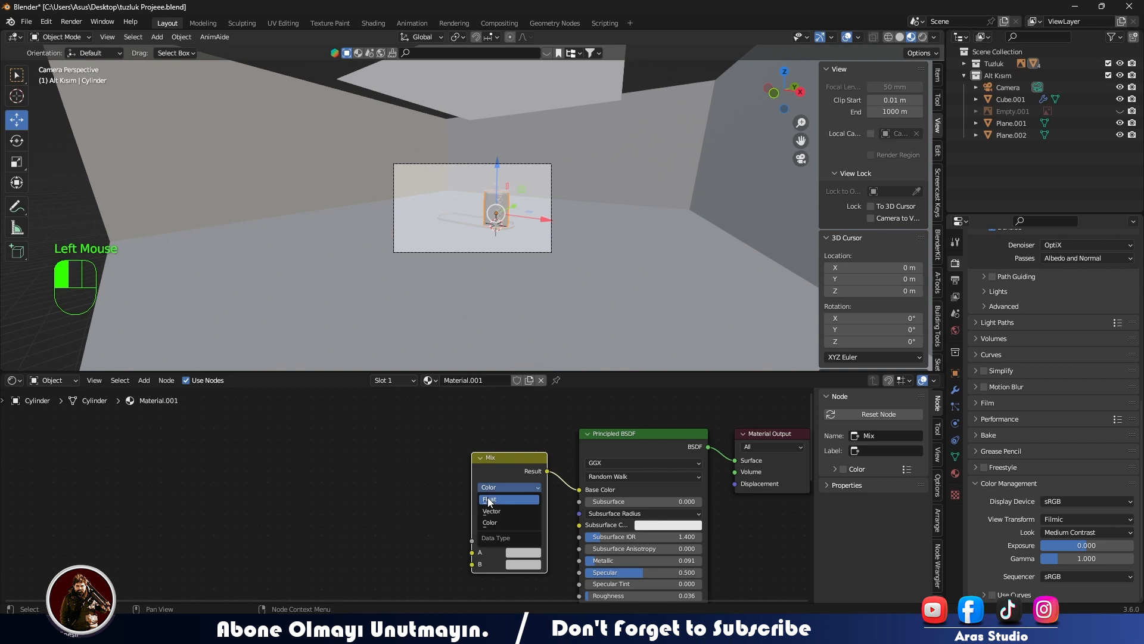
left_click(489, 500)
Add a Noise Texture node feeding its Fac output into the Mix node's A input
left_click_drag(469, 527, 388, 470)
type("NOIS")
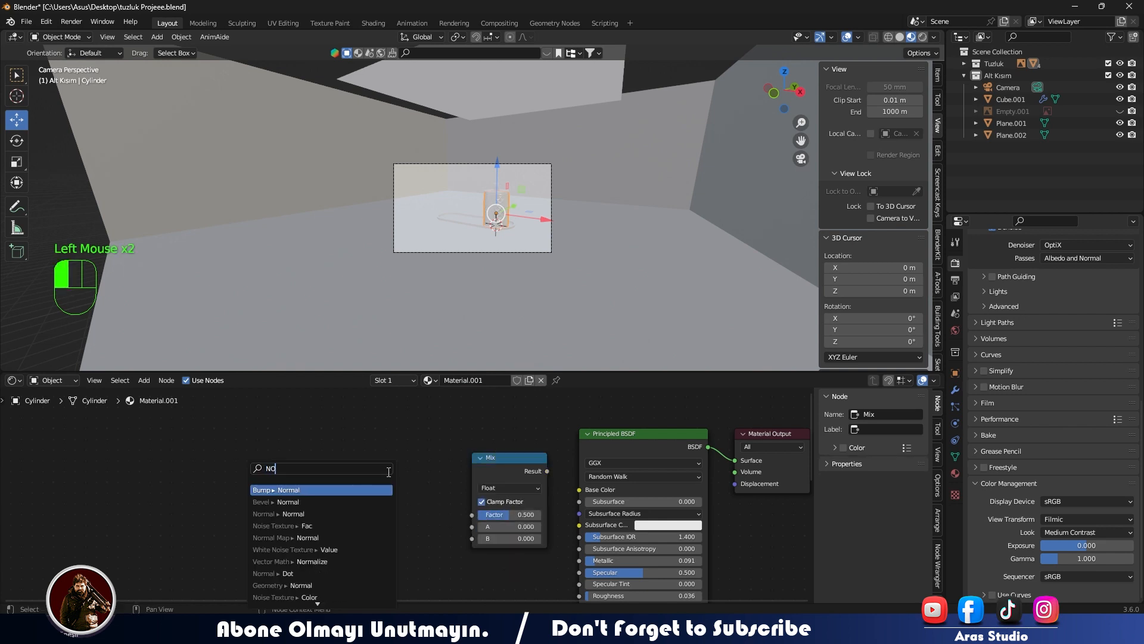
key("Return")
left_click(396, 464)
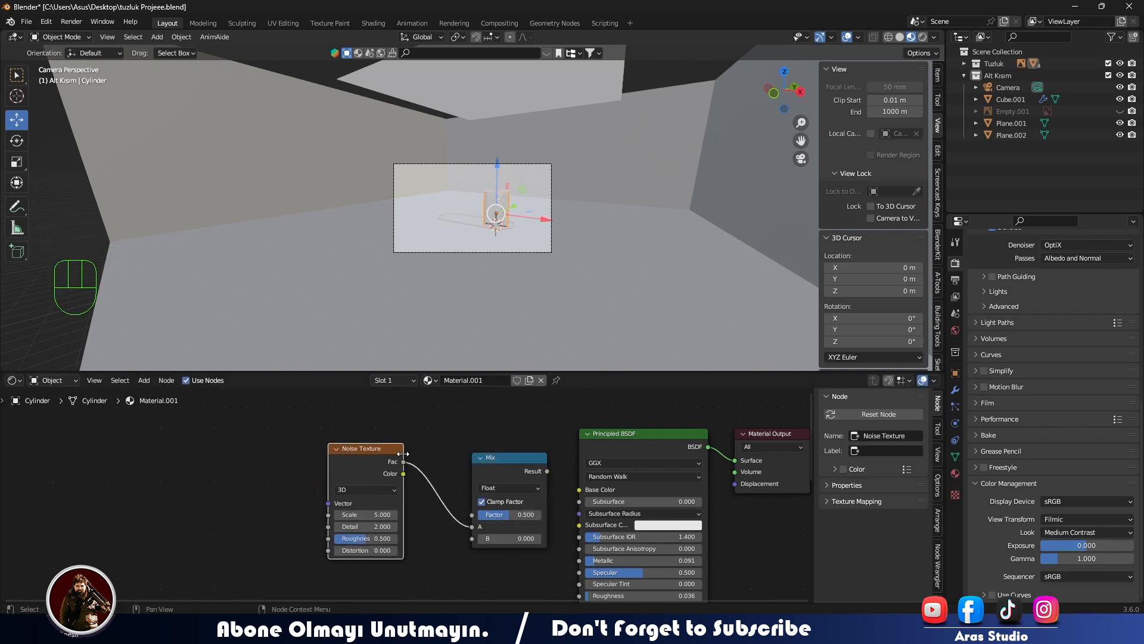
Try a noise scale of 8.6 and a Mix factor of about 0.675, and connect the Mix result to Base Color
scroll(487, 177, "up", 3)
scroll(488, 178, "up", 2)
scroll(488, 177, "up", 1, "shift")
middle_click_drag(488, 177, 439, 257, "shift")
scroll(438, 256, "up", 2)
left_click_drag(349, 519, 382, 505)
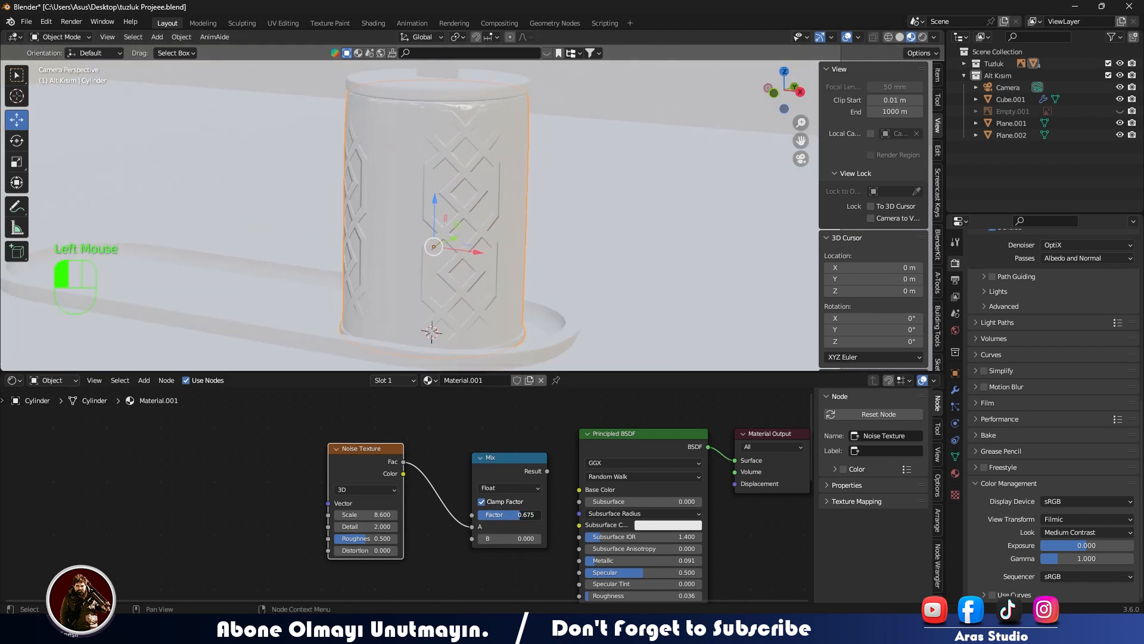
left_click_drag(547, 471, 579, 489)
Set the noise scale to 73.8, detail to 6 and roughness to 1, and the Mix factor to 0.242
left_click(477, 458)
left_click_drag(364, 516, 435, 516)
mouse_move(506, 515)
left_mouse_down()
mouse_move(525, 515)
mouse_move(492, 515)
left_mouse_up()
left_click_drag(387, 527, 371, 526)
left_click_drag(366, 539, 364, 515)
Set the Metallic value of the cylinder's Principled BSDF to 0.427
scroll(441, 180, "up", 1)
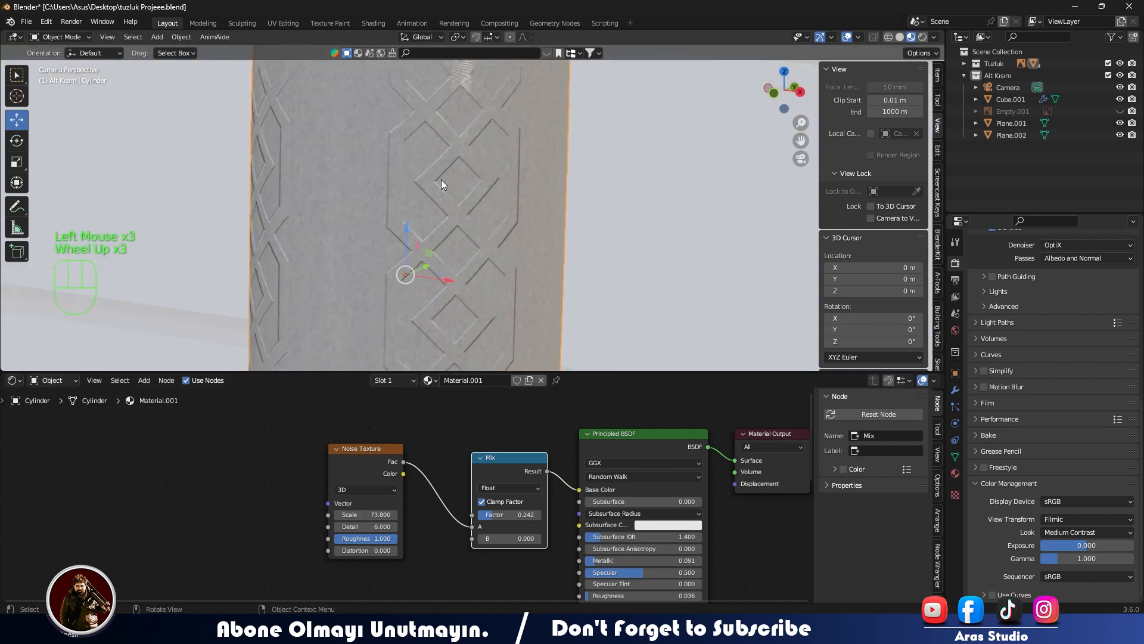
middle_click_drag(441, 180, 573, 244)
scroll(572, 245, "up", 2)
key("KP_Decimal")
scroll(572, 246, "up", 2)
scroll(562, 289, "down", 1)
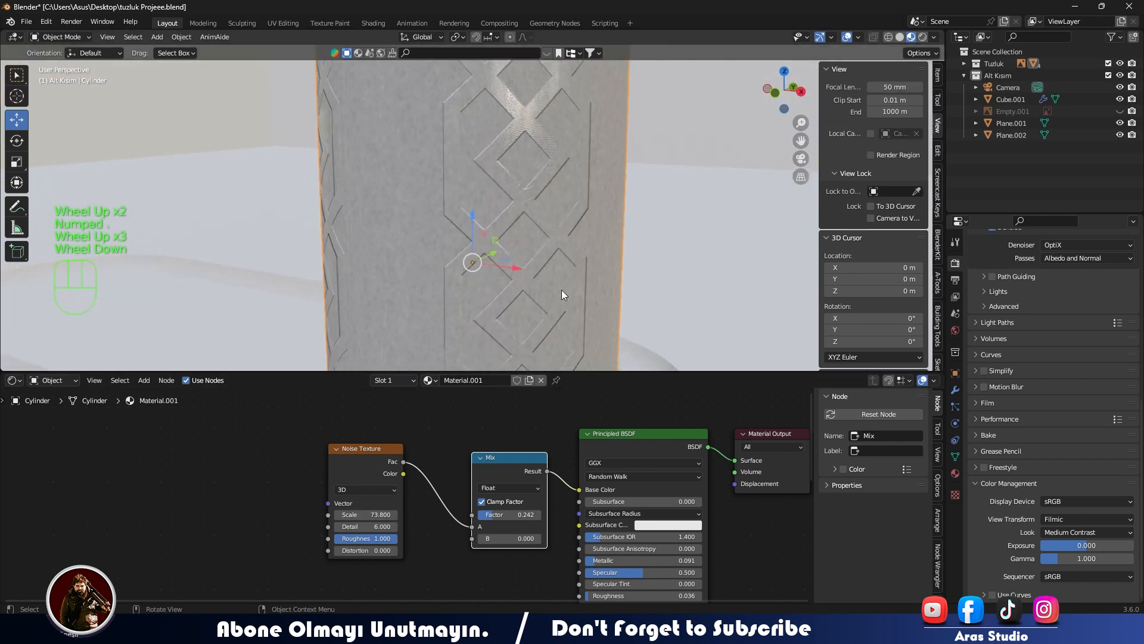
mouse_move(644, 561)
left_mouse_down()
mouse_move(679, 561)
mouse_move(636, 561)
left_mouse_up()
Add a Color Ramp node feeding the Mix node's B input
scroll(610, 580, "down", 1)
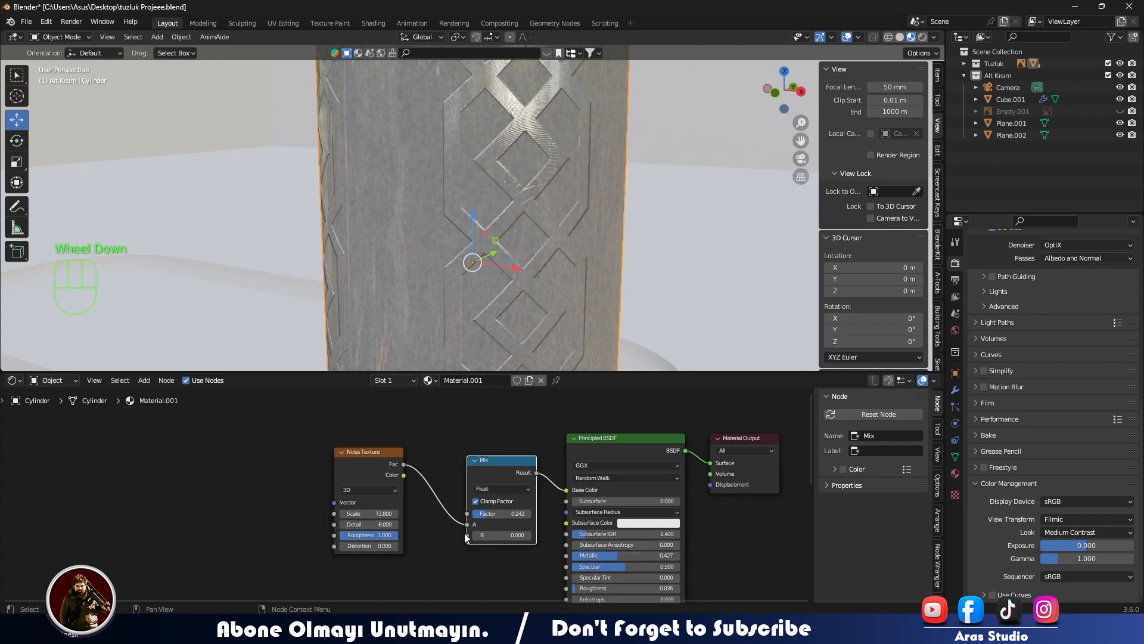
left_click_drag(467, 534, 431, 549)
type("color ramp")
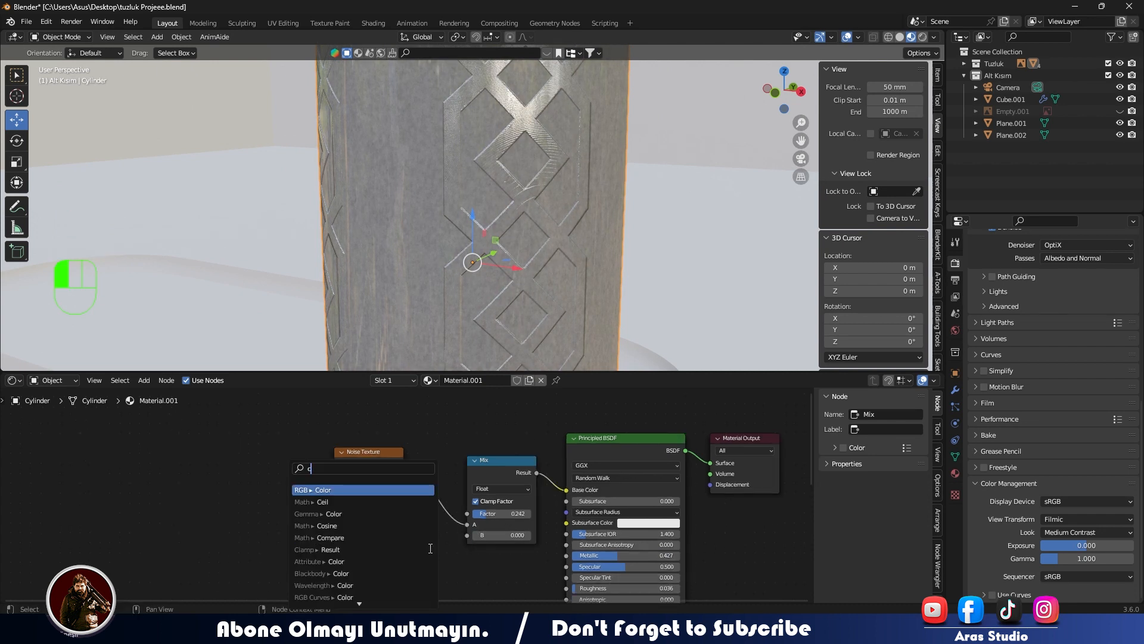
key("Return")
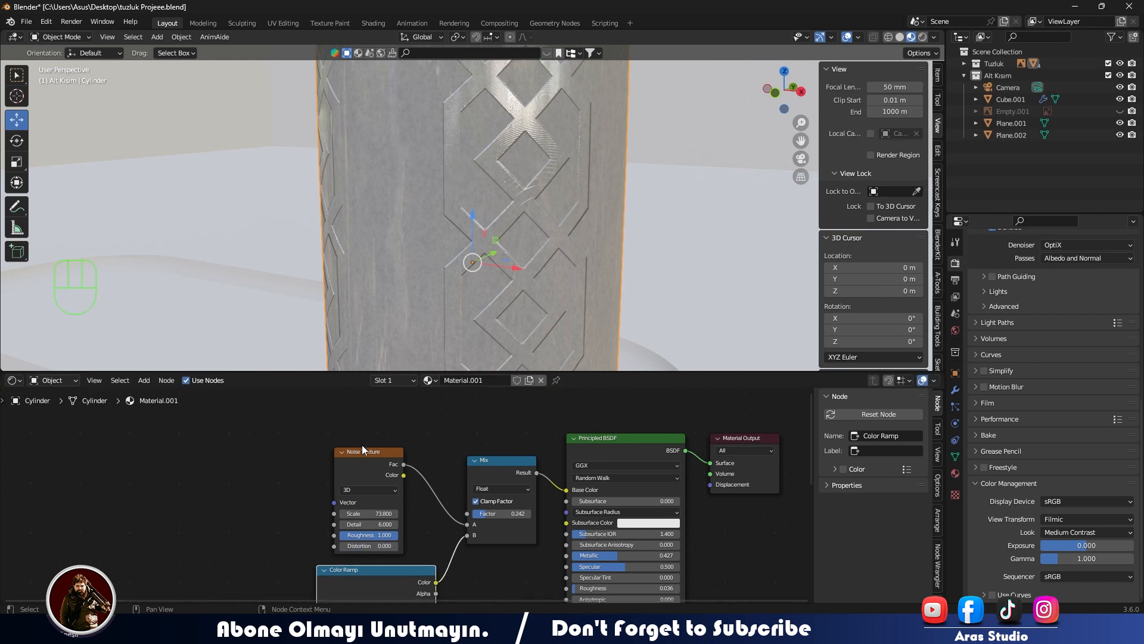
Move the Noise Texture and Color Ramp nodes upward, and set the noise scale to 106.2 and distortion to 18
left_click_drag(362, 450, 364, 411)
left_click_drag(384, 573, 380, 534)
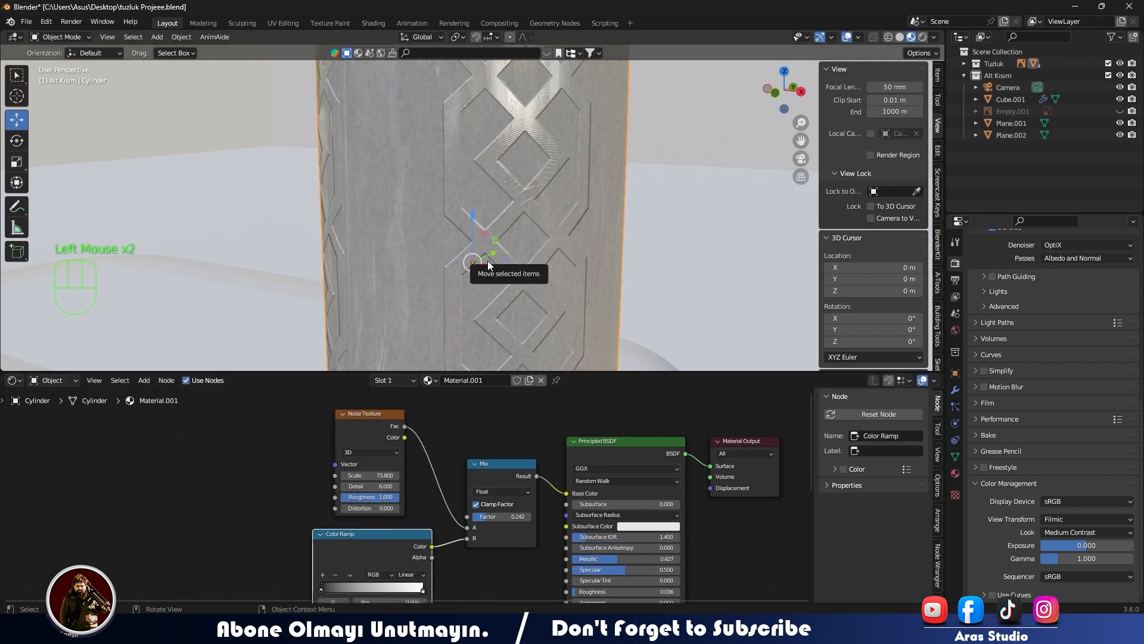
left_click_drag(370, 475, 387, 505)
Show the cylinder in rendered shading and set its Principled BSDF Metallic value to 0
scroll(423, 179, "down", 2)
middle_click_drag(423, 178, 494, 197)
left_click(923, 37)
left_click_drag(599, 559, 555, 559)
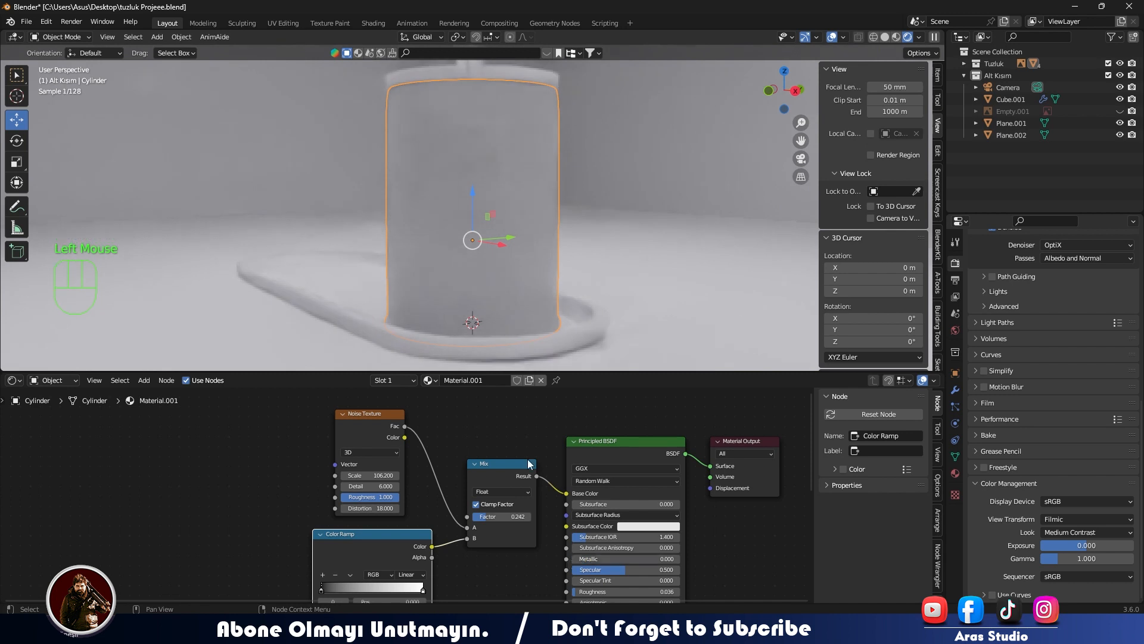
Try a noise scale of 3 with a Mix factor of 0.642
double_click(371, 475)
type("1")
key("Return")
left_click_drag(344, 475, 381, 475)
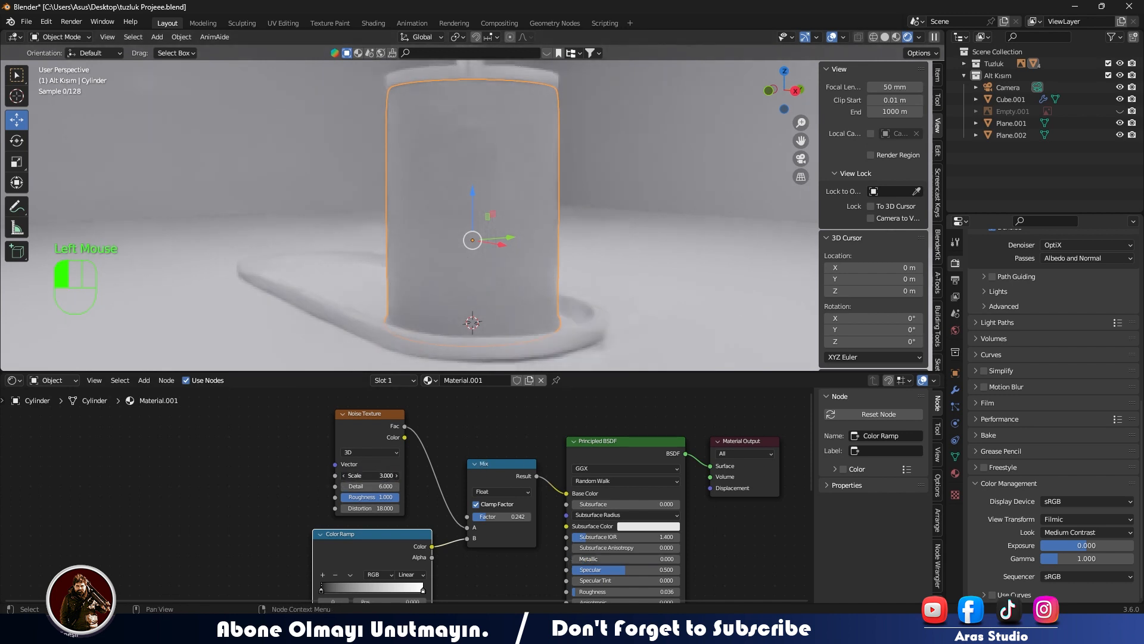
left_click_drag(490, 517, 513, 517)
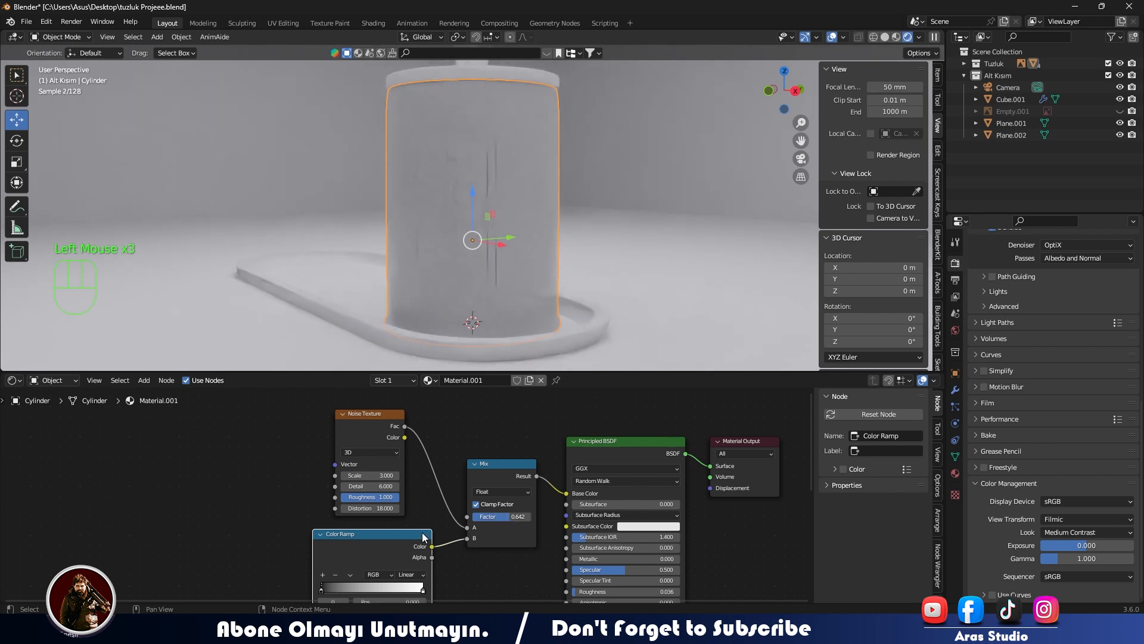
Delete the Color Ramp node, and set the noise scale to 8.2 and the Mix factor to 0.425
key("Delete")
left_click_drag(361, 479, 417, 477)
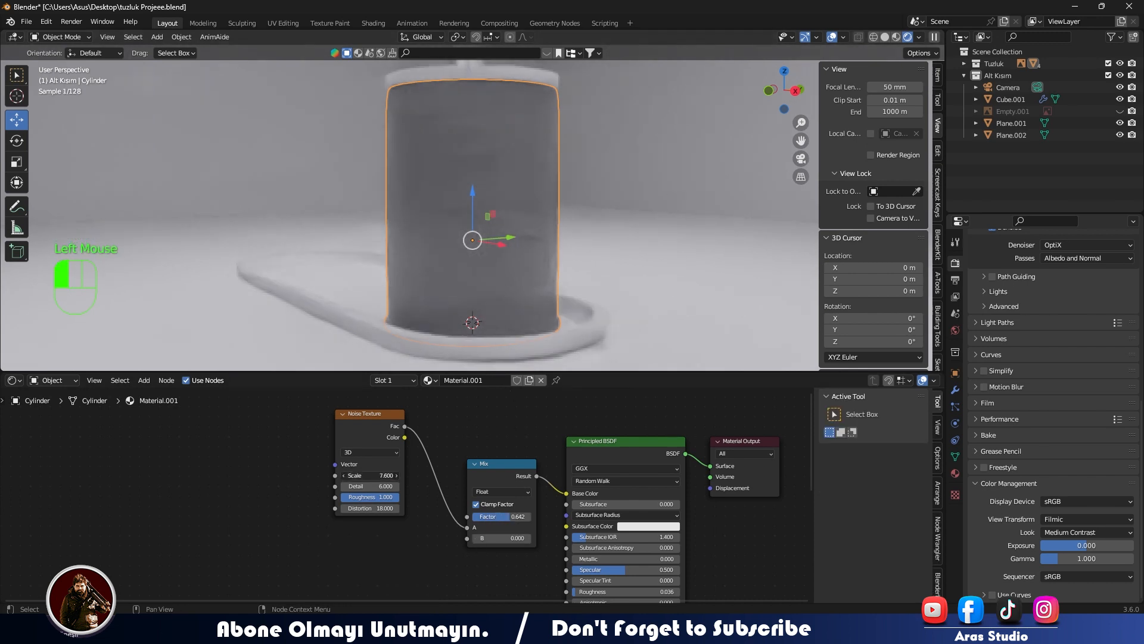
left_click_drag(506, 518, 495, 518)
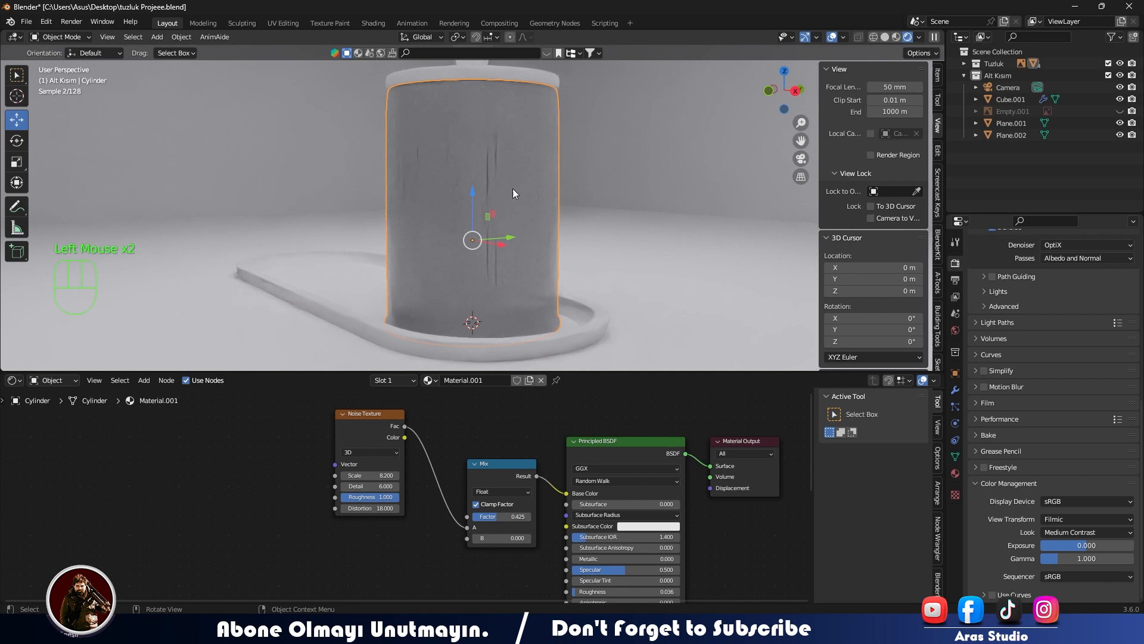
Set the Noise Texture to scale 12.9, detail 12.1, roughness 0.408 and distortion 40.7, judging it in material preview shading
middle_click_drag(513, 192, 538, 205)
scroll(537, 205, "up", 3)
left_click_drag(381, 497, 360, 497)
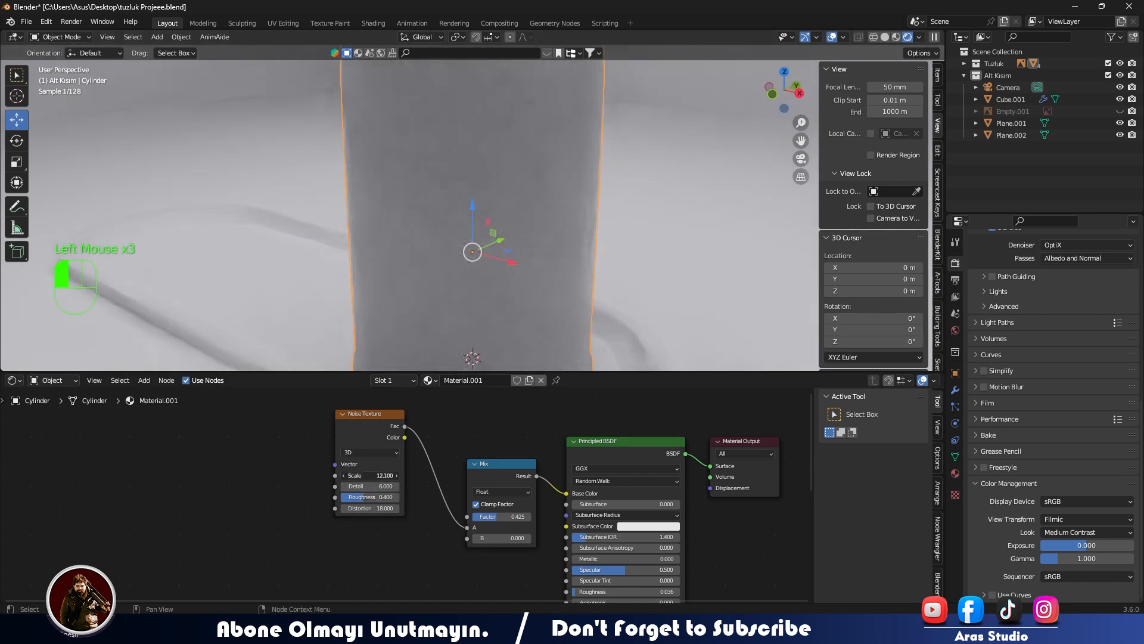
left_click(897, 36)
scroll(528, 229, "down", 2)
scroll(527, 229, "up", 2)
mouse_move(369, 486)
left_mouse_down()
mouse_move(393, 487)
mouse_move(372, 497)
mouse_move(386, 508)
left_mouse_up()
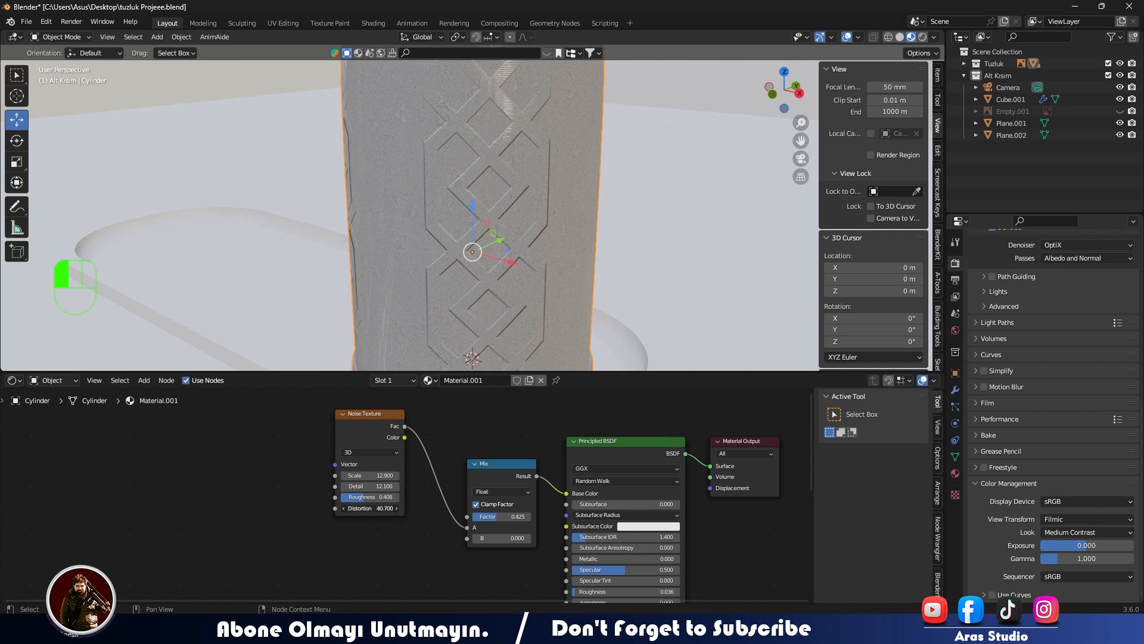
Try a Mix factor of 0.017 and check the cylinder in material preview and rendered shading
scroll(613, 203, "down", 2)
left_click(613, 202)
middle_click_drag(612, 203, 595, 195)
left_click(498, 289)
scroll(420, 496, "up", 3)
left_click_drag(547, 527, 522, 527)
left_click(599, 198)
middle_click_drag(549, 188, 581, 207)
left_click(539, 210)
left_click(922, 37)
middle_click(591, 223)
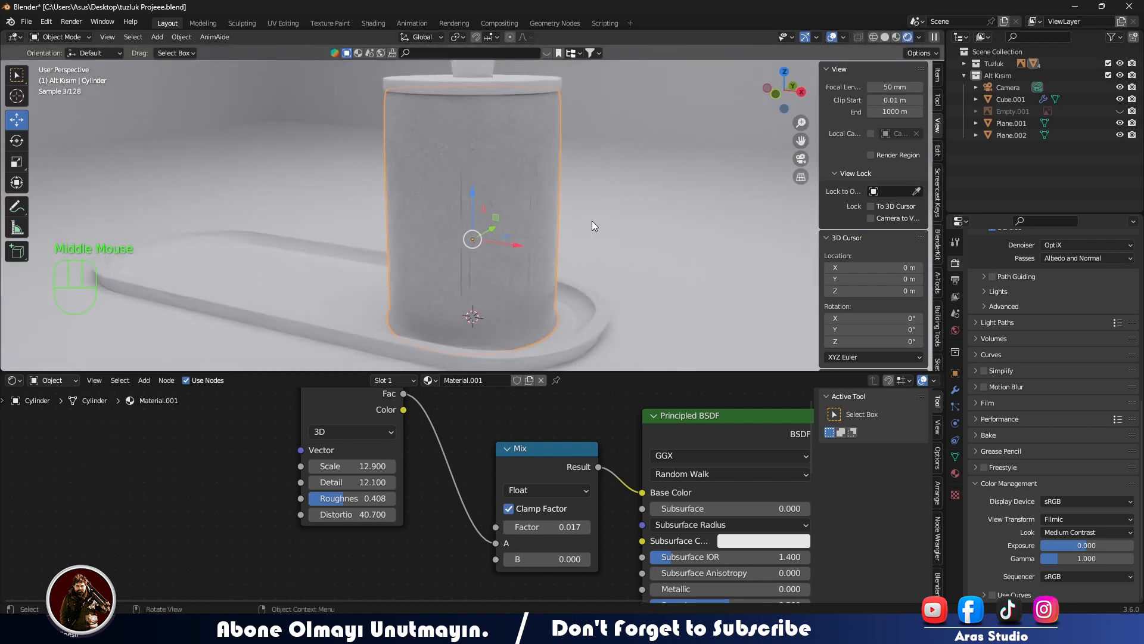
Set the Roughness of the cylinder's Principled BSDF to 0.323
scroll(633, 507, "down", 3)
middle_click_drag(601, 583, 593, 516)
left_click_drag(592, 529, 615, 531)
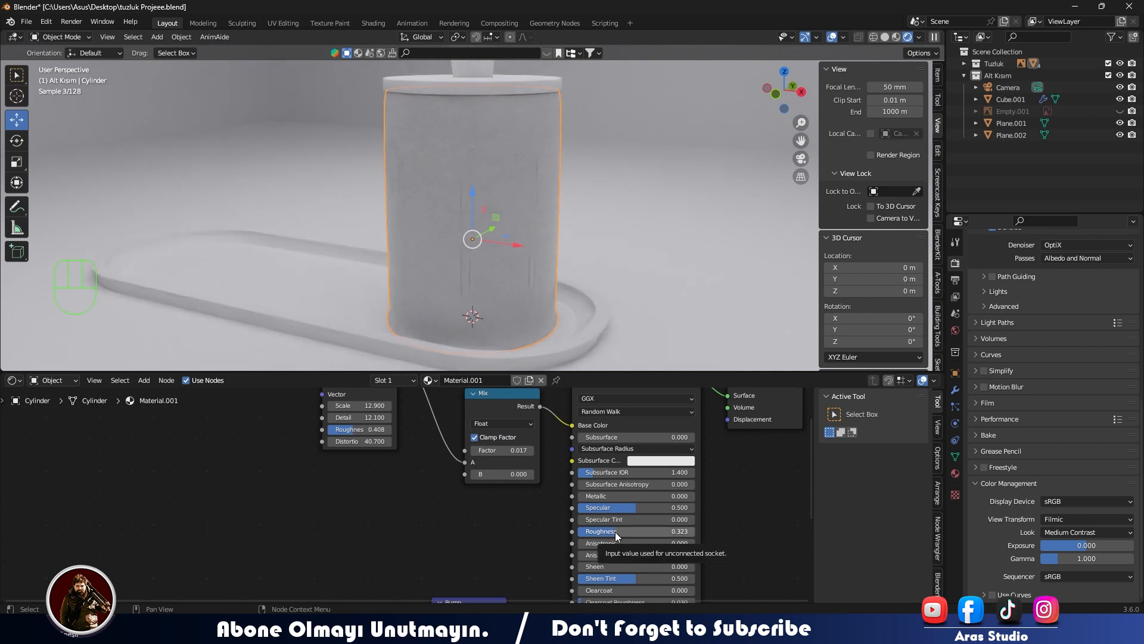
Examine the cylinder's rendered surface from the side and through the scene camera
scroll(439, 516, "down", 3)
middle_click_drag(439, 516, 487, 431)
middle_click_drag(527, 254, 442, 239)
scroll(442, 239, "down", 2)
key("KP_0")
scroll(446, 235, "down", 4)
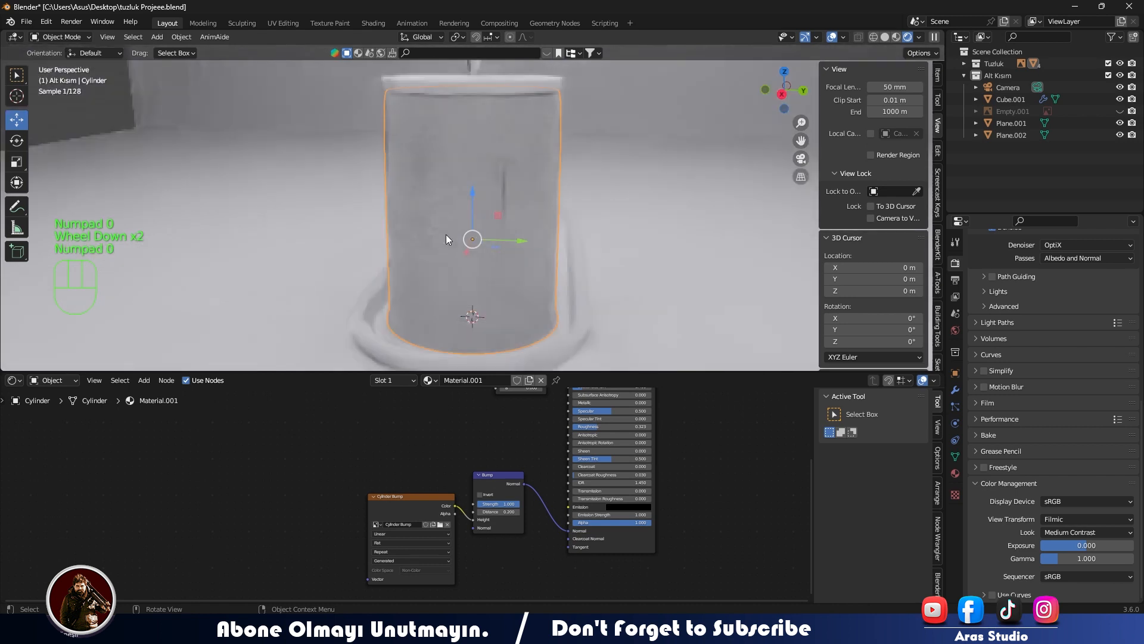
key("KP_0")
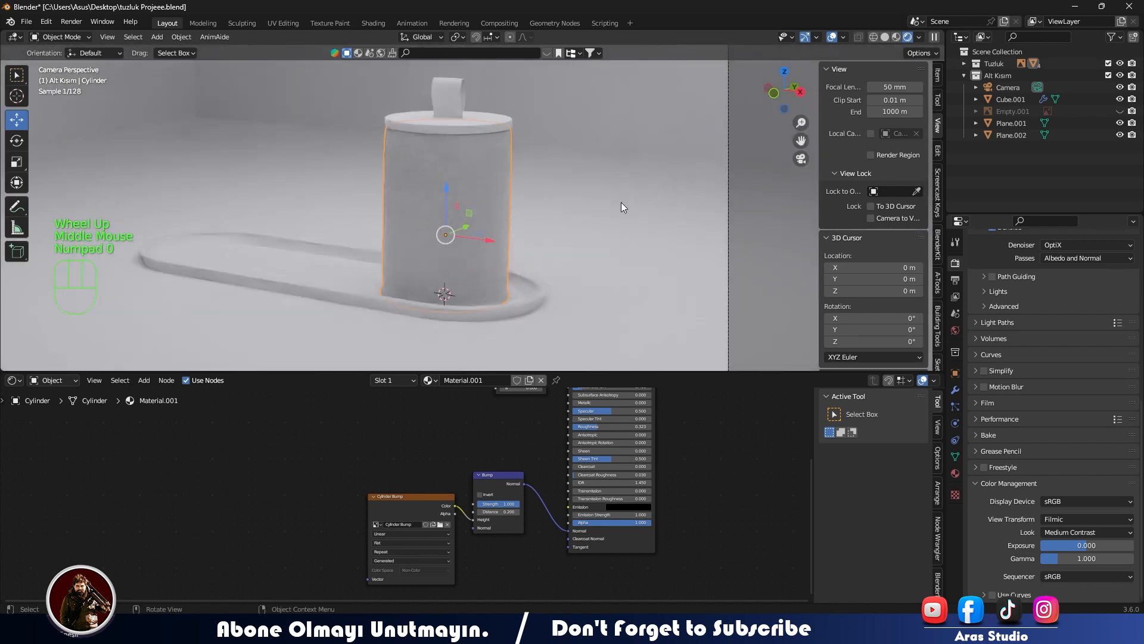
scroll(621, 202, "down", 3)
left_click(690, 194)
left_click(481, 219)
scroll(474, 220, "up", 2)
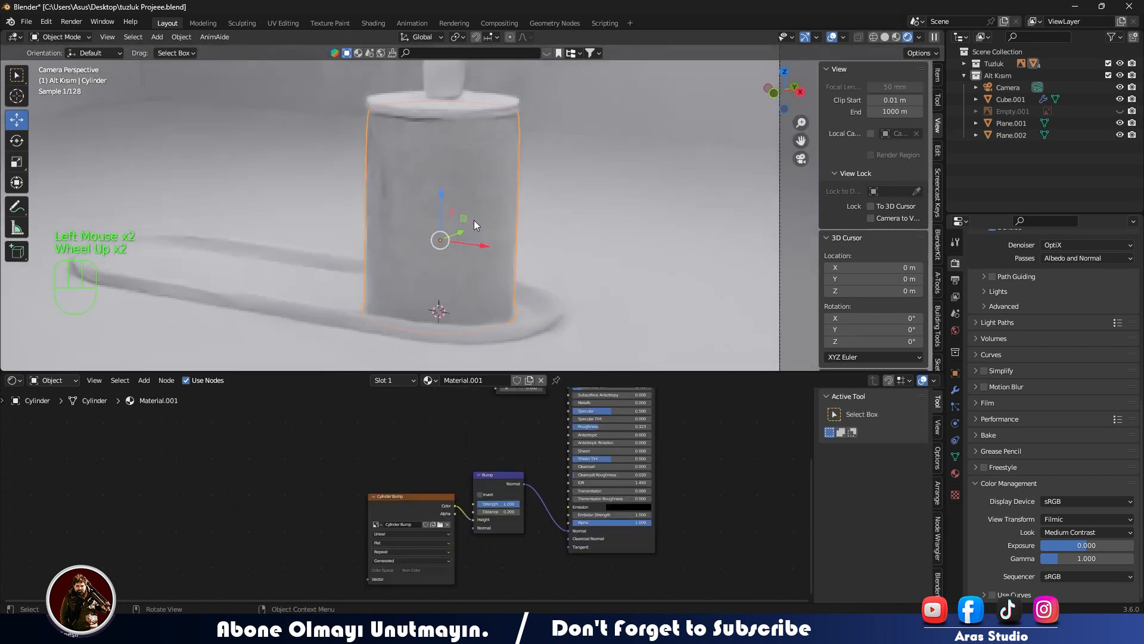
Set the Mix factor to 0.092 and lower the Principled BSDF's Specular value to about 0.1
middle_click_drag(501, 434, 537, 560)
scroll(549, 523, "up", 1)
scroll(557, 517, "down", 1)
scroll(566, 511, "up", 2)
mouse_move(619, 501)
left_mouse_down()
mouse_move(662, 501)
mouse_move(609, 500)
left_mouse_up()
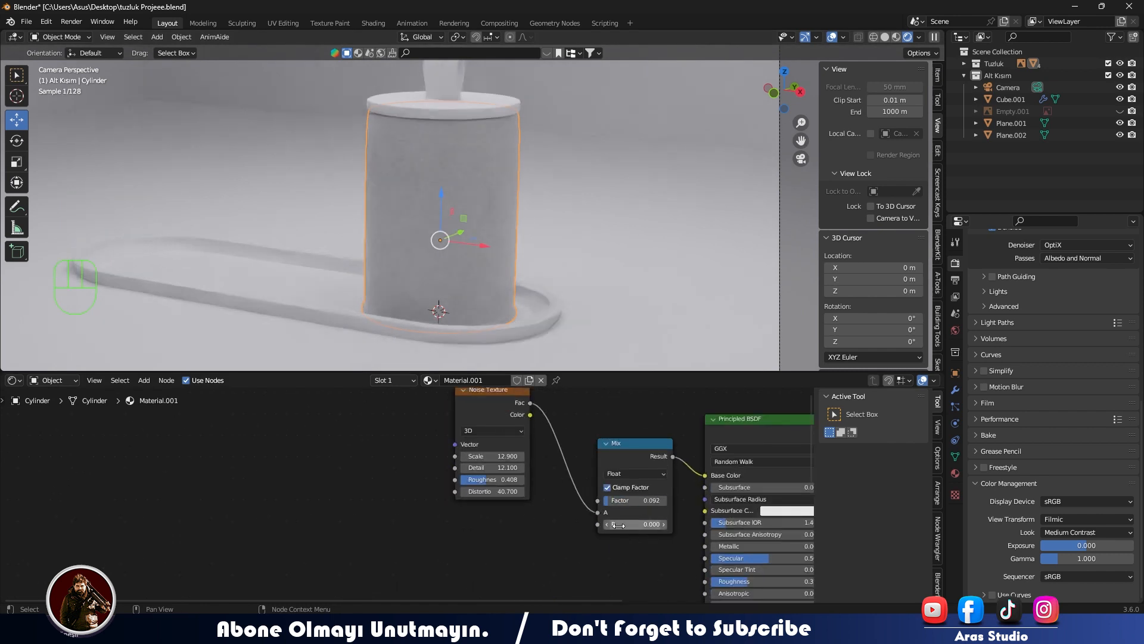
left_click_drag(745, 558, 709, 558)
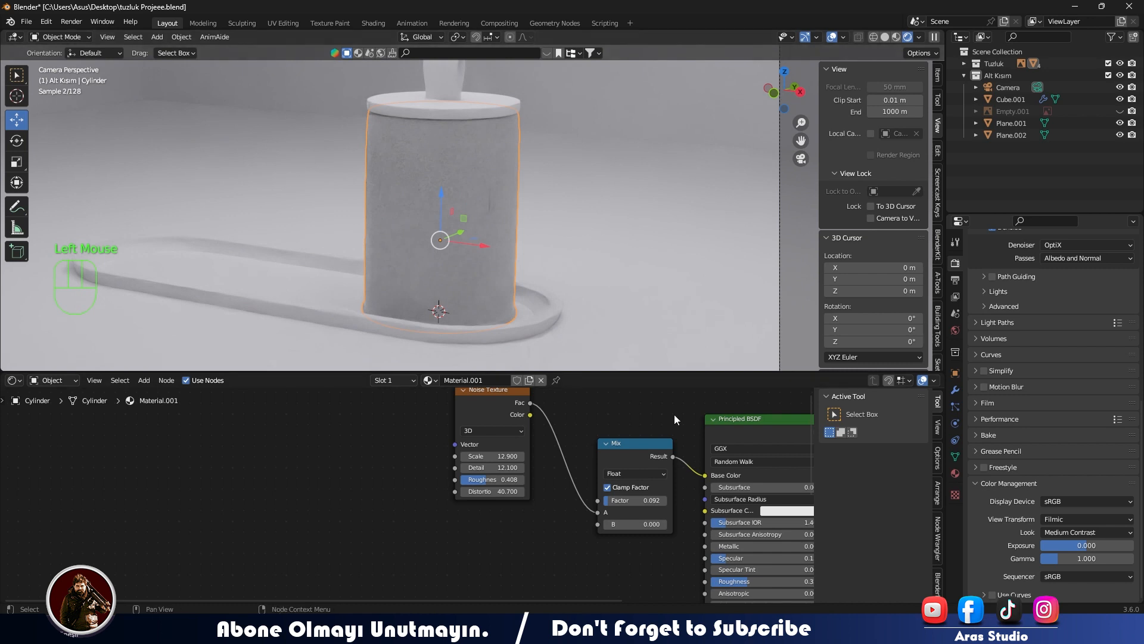
Disconnect the Mix result from Base Color and compare the cylinder in rendered and material preview shading
left_click_drag(703, 474, 653, 499)
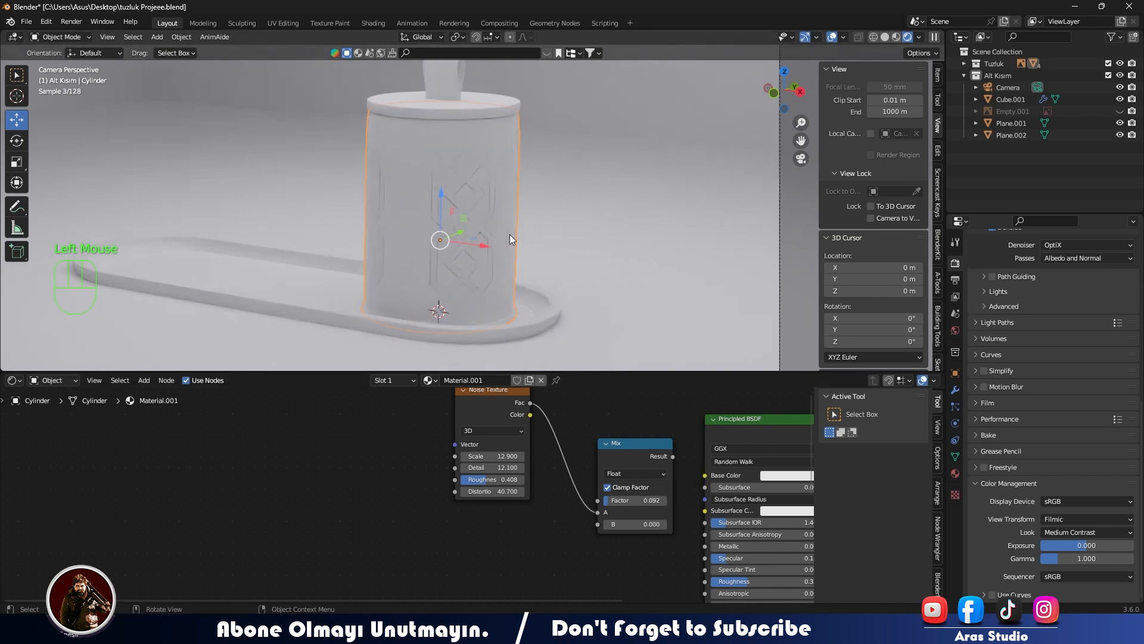
left_click(549, 232)
left_click(463, 216)
left_click(894, 37)
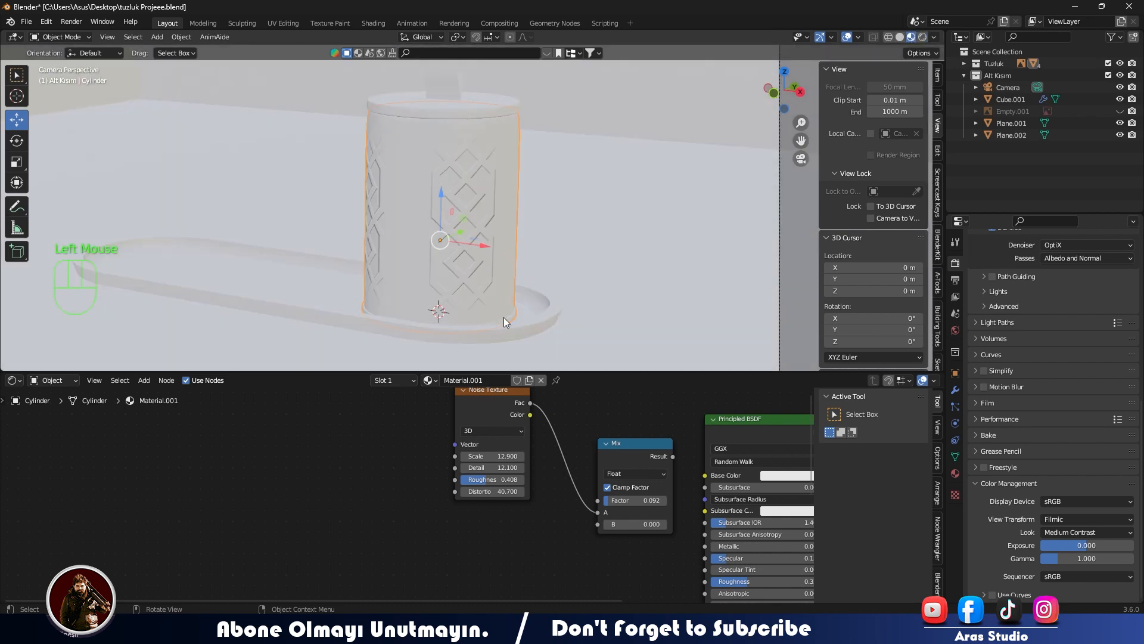
Reconnect the Mix result to Base Color, and set noise scale 22.4, noise roughness 0.458 and Mix factor 0
left_click_drag(673, 453, 705, 475)
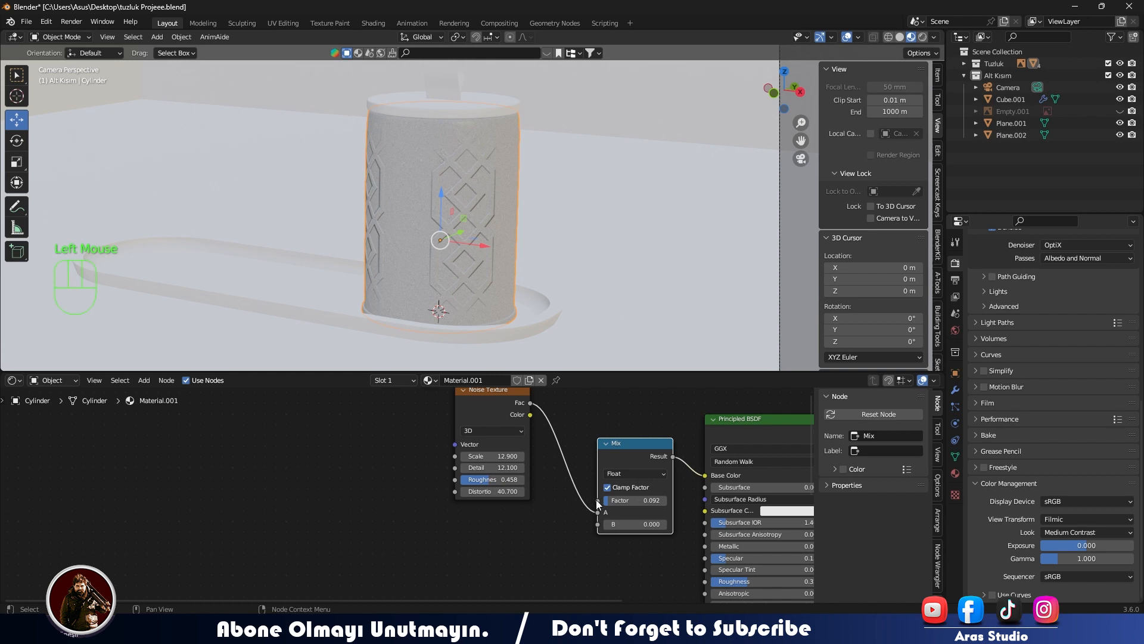
scroll(471, 210, "up", 4)
left_click_drag(493, 457, 493, 457)
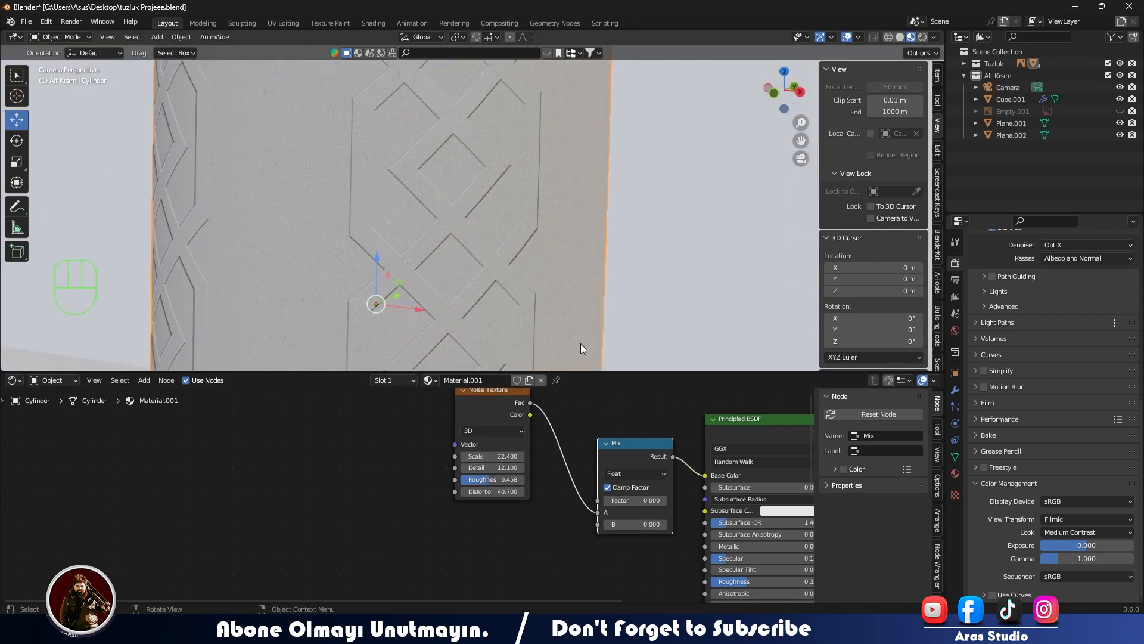
Select the shaker's lid, give it a new material and select its Principled BSDF node
scroll(570, 211, "down", 3)
left_click(431, 158)
left_click(431, 158)
left_click(480, 380)
left_click(538, 420)
Run Principled Texture Setup with the Wood005_2K Color, Displacement, NormalDX, NormalGL and Roughness images
key("ctrl+shift+t")
left_click(612, 224)
left_click(521, 323, "shift")
left_click(625, 320, "ctrl")
left_click(464, 314, "ctrl")
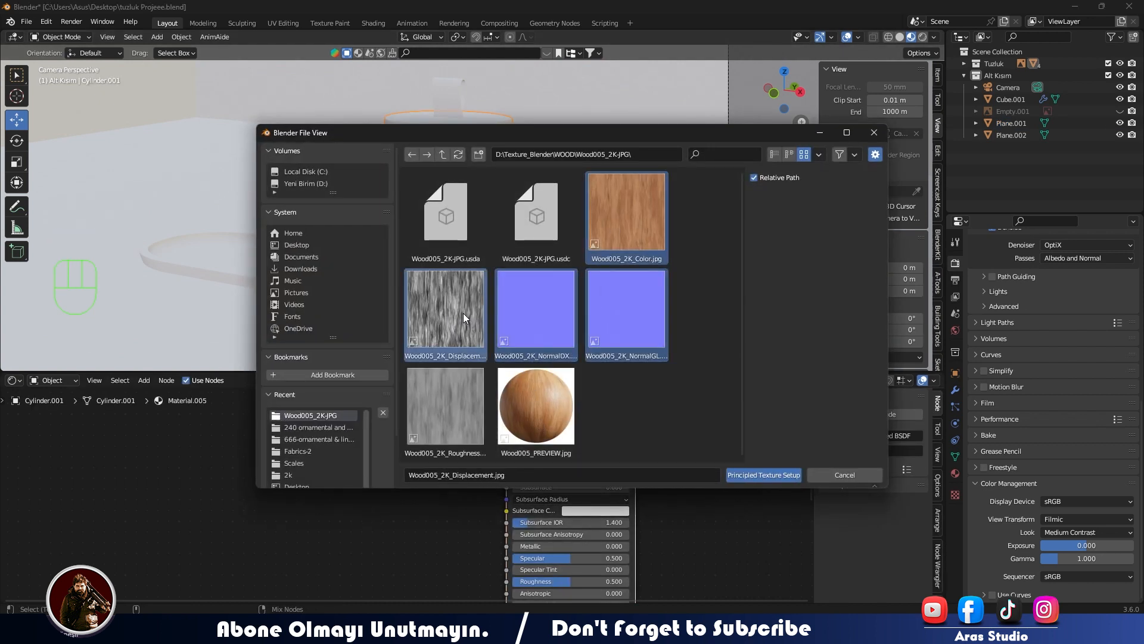
left_click(464, 389, "ctrl")
left_click(770, 474)
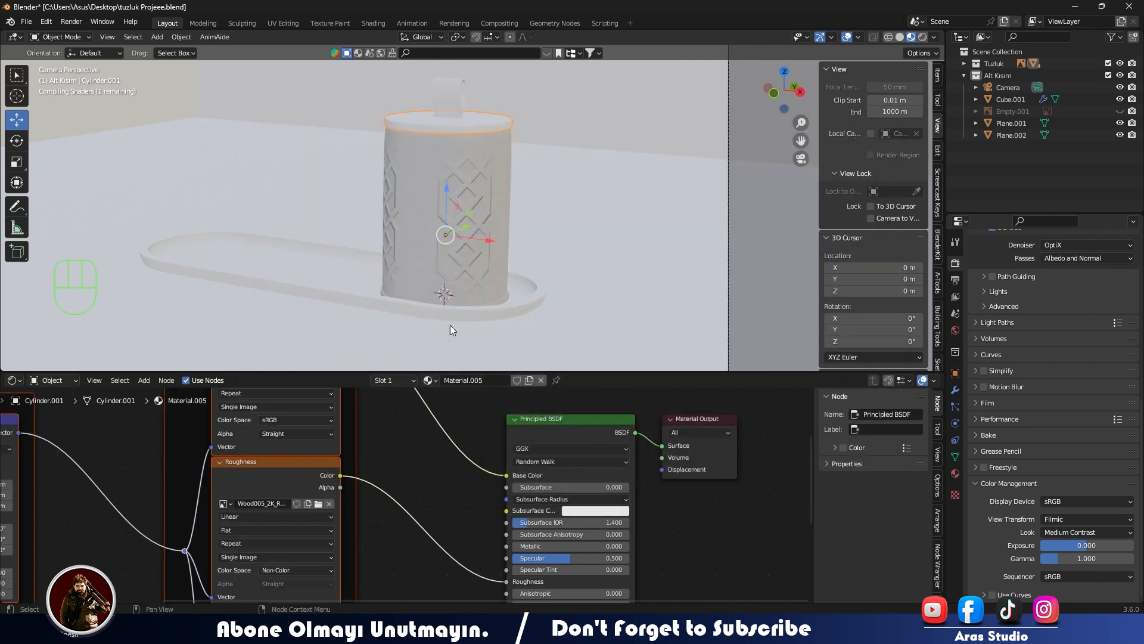
Drive the wood material's Mapping node with Object texture coordinates and view the lid in rendered shading
left_click(923, 37)
middle_click_drag(459, 123, 459, 126)
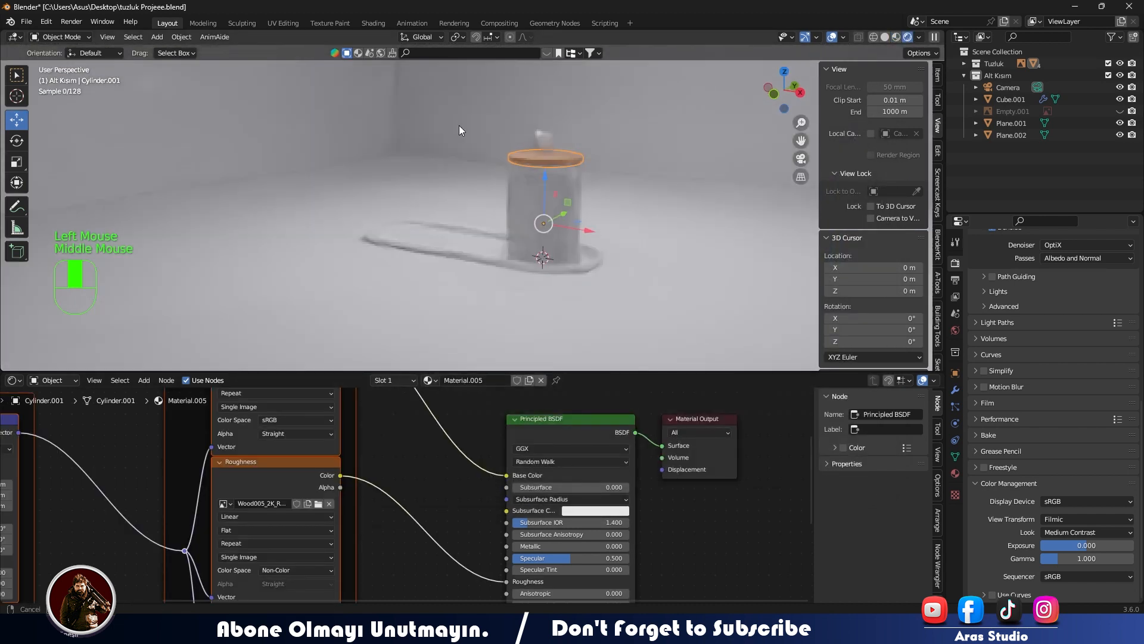
scroll(241, 482, "down", 5)
middle_click_drag(240, 482, 460, 478)
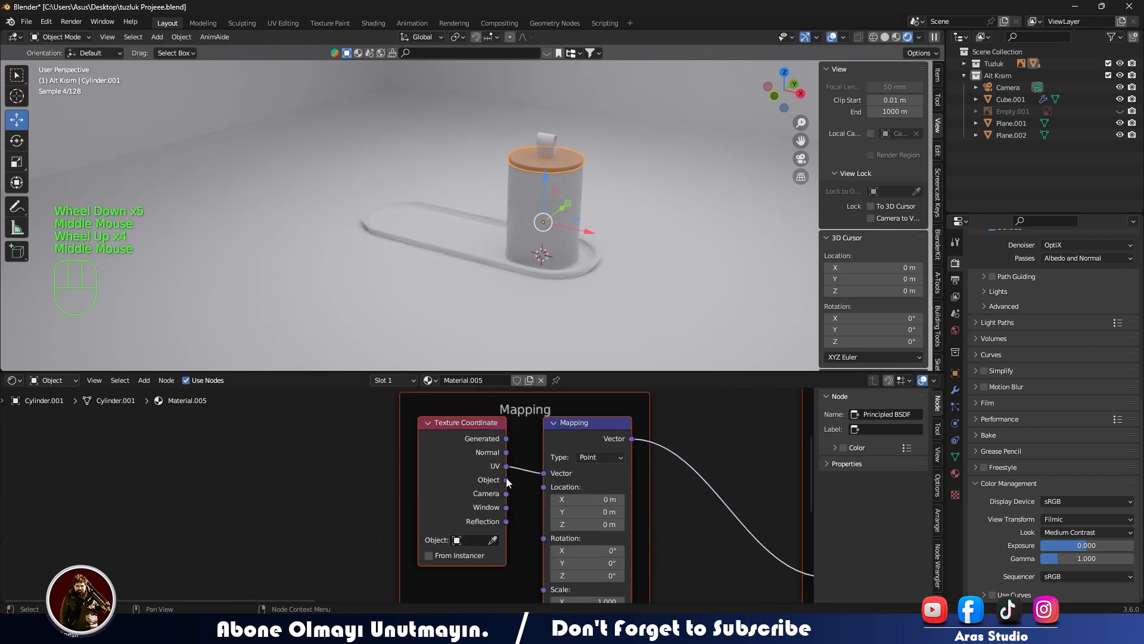
key("KP_Decimal")
scroll(563, 186, "up", 2)
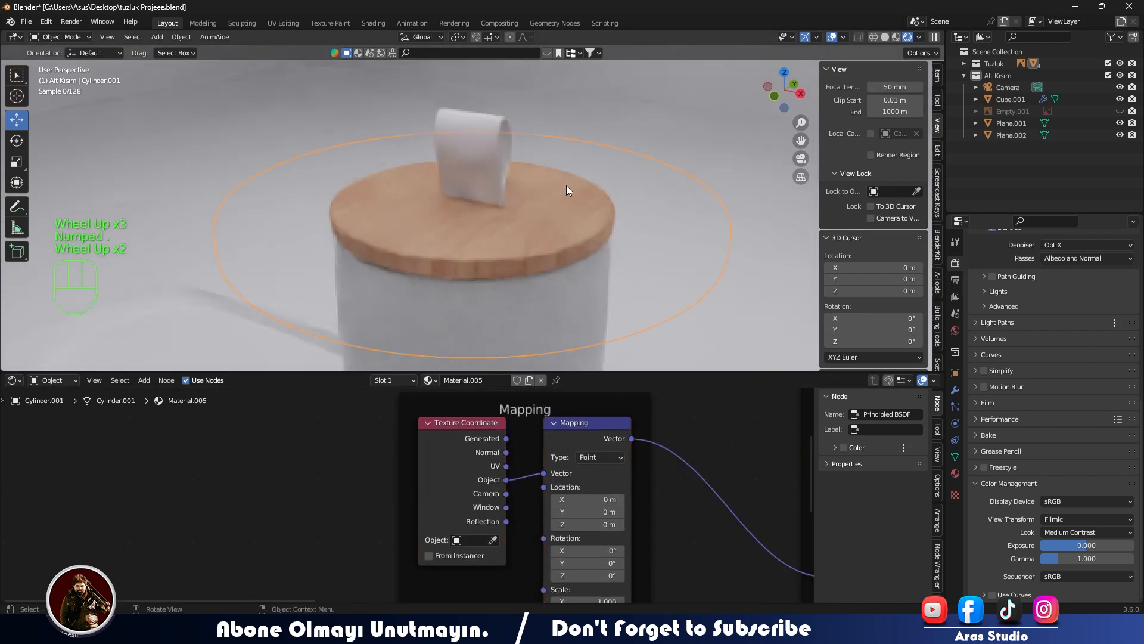
Set the wood Base Color texture to Box projection with a blend of 0.973
middle_click_drag(667, 476, 506, 486, "shift")
scroll(517, 451, "up", 1)
left_click(508, 488)
left_click(492, 503)
left_click_drag(492, 505, 623, 505)
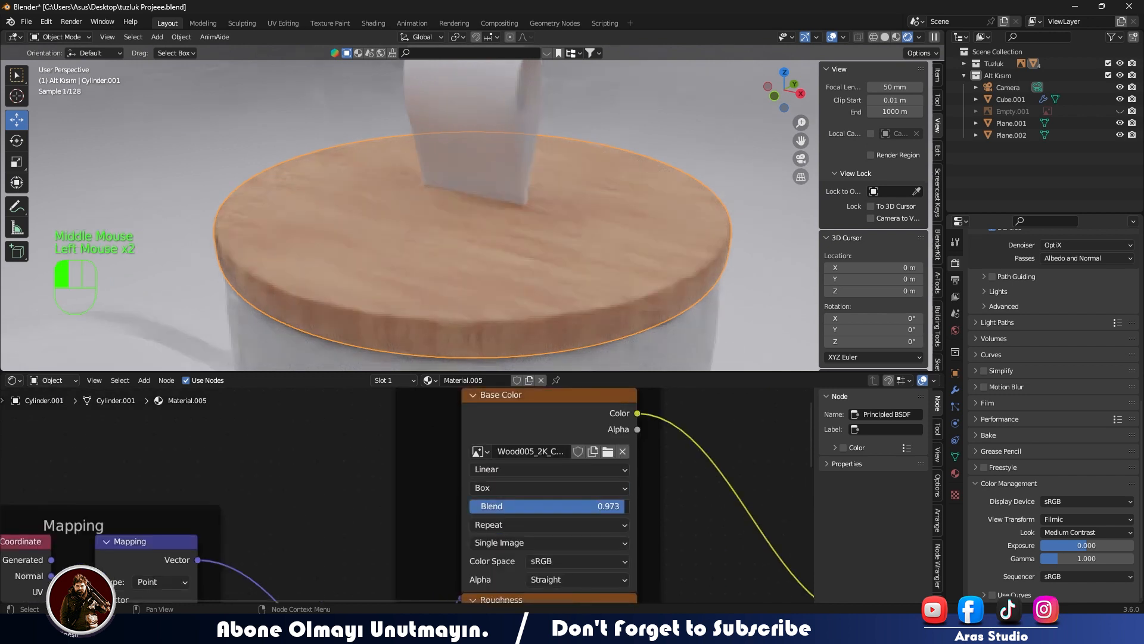
Set the wood Roughness and Normal textures to Box projection, with blends of 1.000 and 0.636
middle_click_drag(700, 511, 641, 413, "shift")
middle_click_drag(567, 445, 485, 434, "shift")
left_click(456, 476)
left_click(457, 494)
middle_click_drag(458, 493, 540, 318, "shift")
left_click(417, 547)
left_click(418, 516)
left_click_drag(462, 564, 571, 572)
Set the Normal Map strength to 2.4 and raise the Normal texture's blend to 0.932
middle_click_drag(571, 571, 409, 530, "shift")
left_click_drag(477, 491, 518, 491)
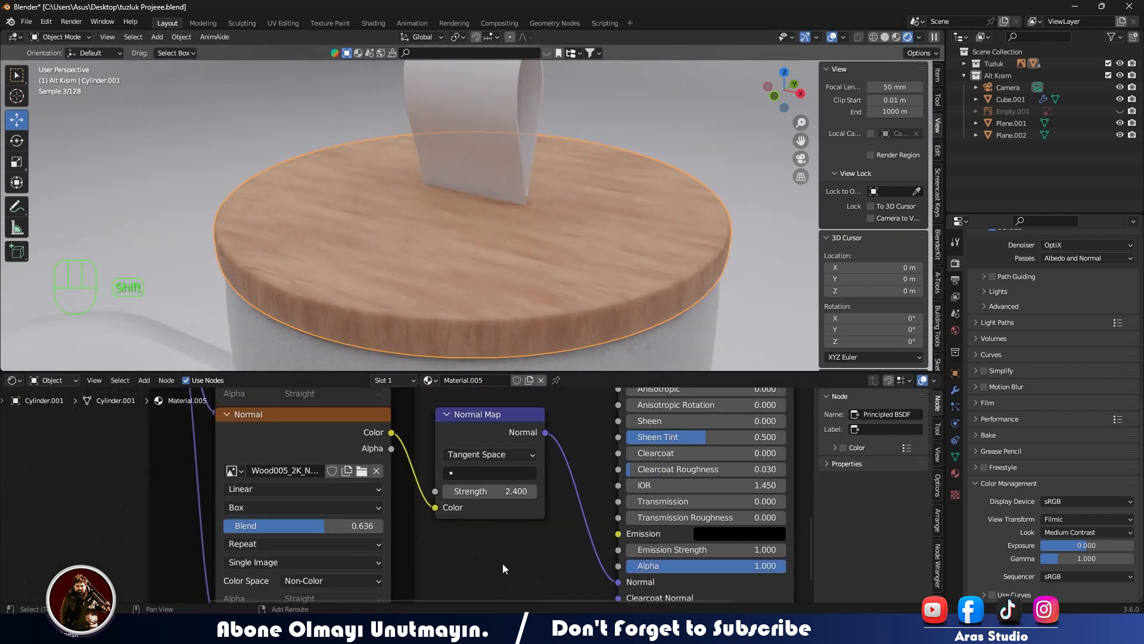
middle_click_drag(502, 563, 421, 545, "shift")
left_click_drag(283, 499, 360, 506)
middle_click_drag(360, 505, 467, 544, "shift")
scroll(393, 481, "down", 6)
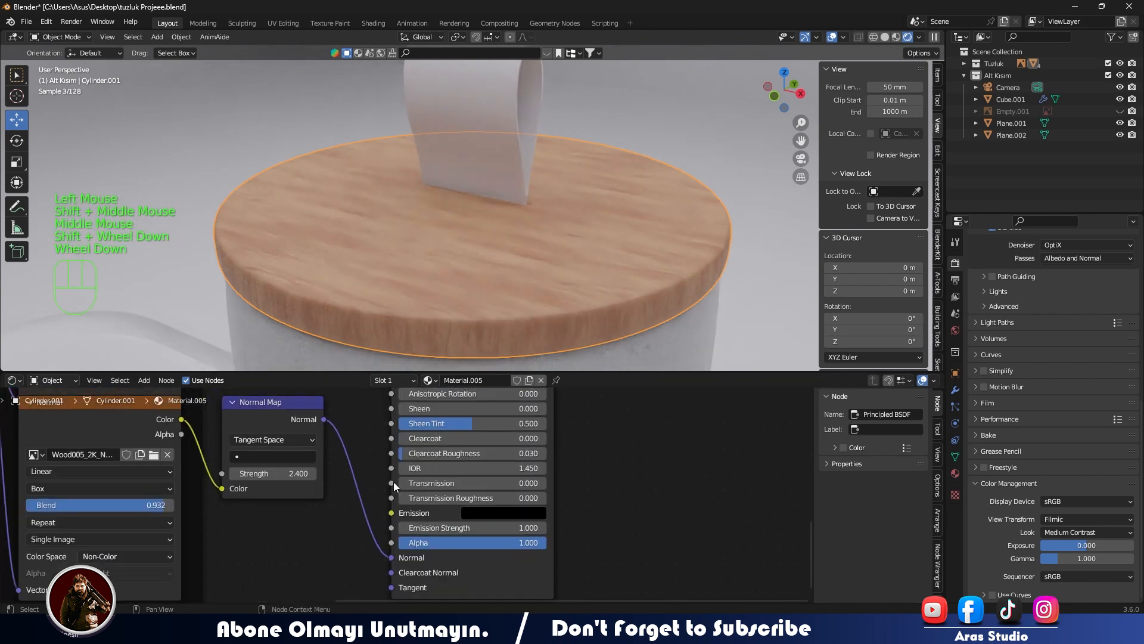
Examine the lid's wood grain up close together with the material's Normal Map and Mapping nodes
middle_click_drag(392, 531, 423, 519)
scroll(423, 520, "up", 4)
left_click(403, 534)
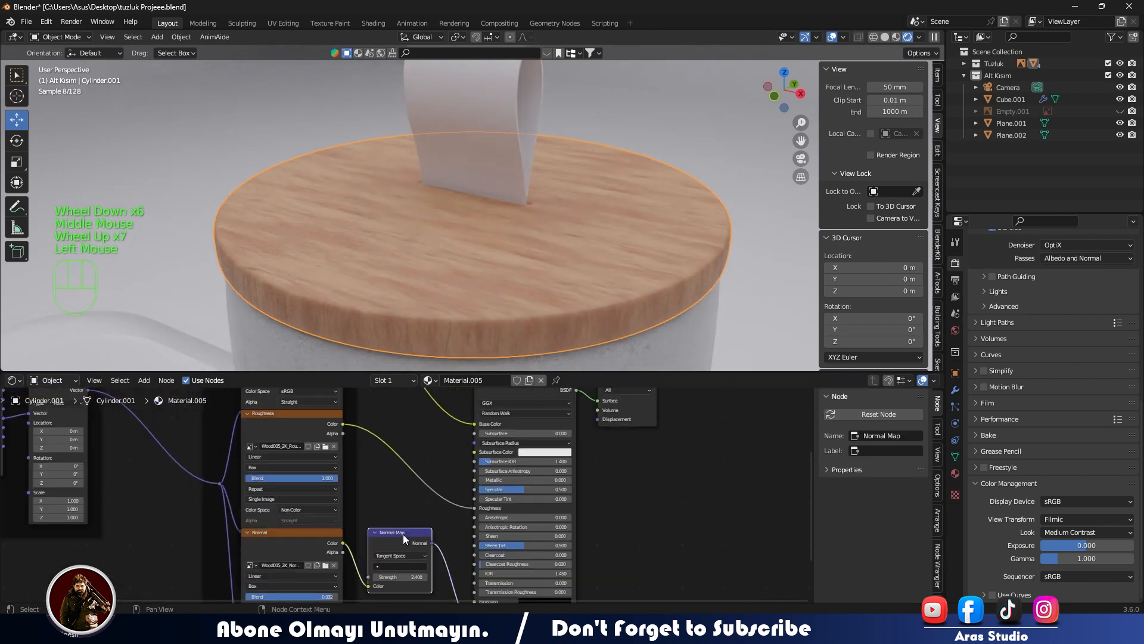
scroll(445, 295, "up", 3)
scroll(444, 294, "down", 2)
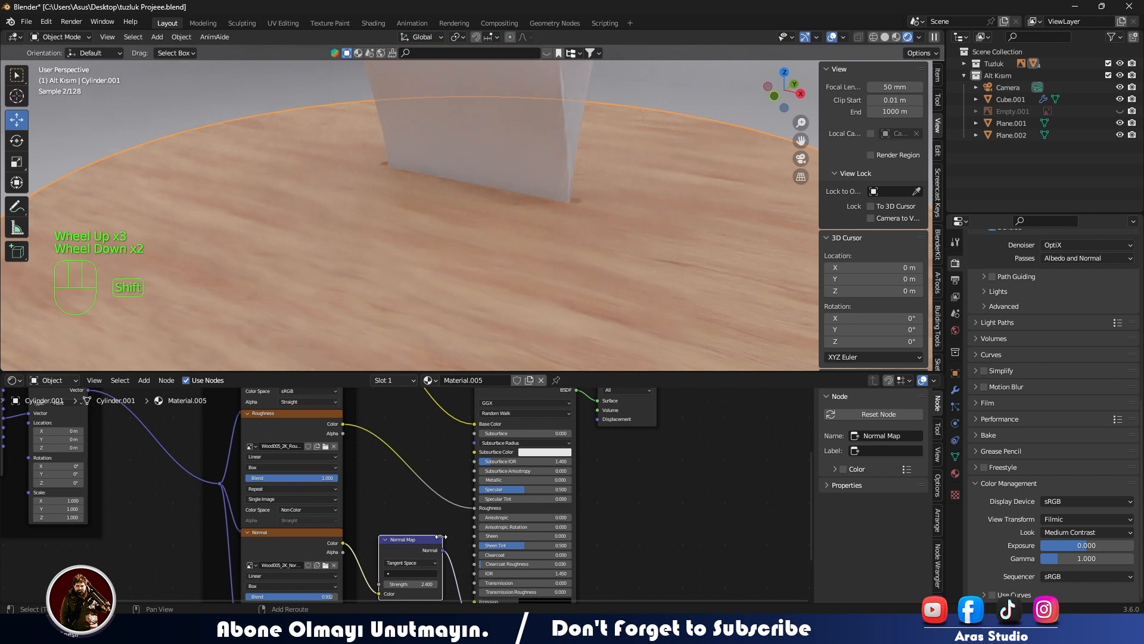
middle_click_drag(400, 595, 453, 508, "shift")
scroll(313, 498, "up", 1)
middle_click_drag(312, 499, 555, 612, "shift")
middle_click_drag(311, 478, 398, 536, "shift")
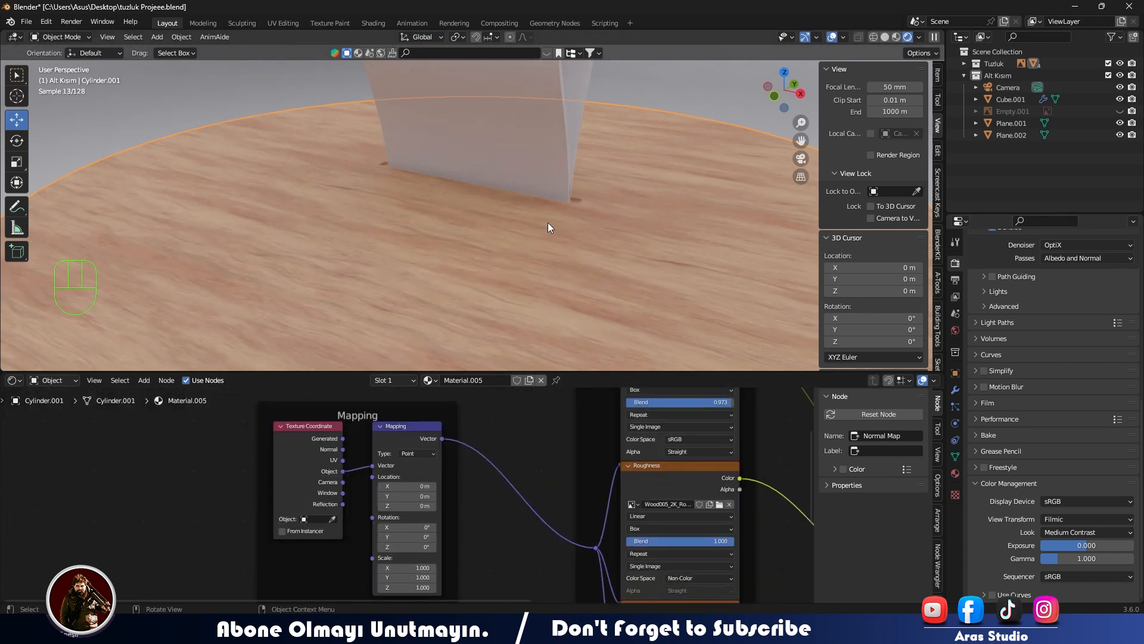
scroll(549, 223, "up", 2)
middle_click_drag(566, 207, 556, 219)
scroll(556, 218, "down", 4)
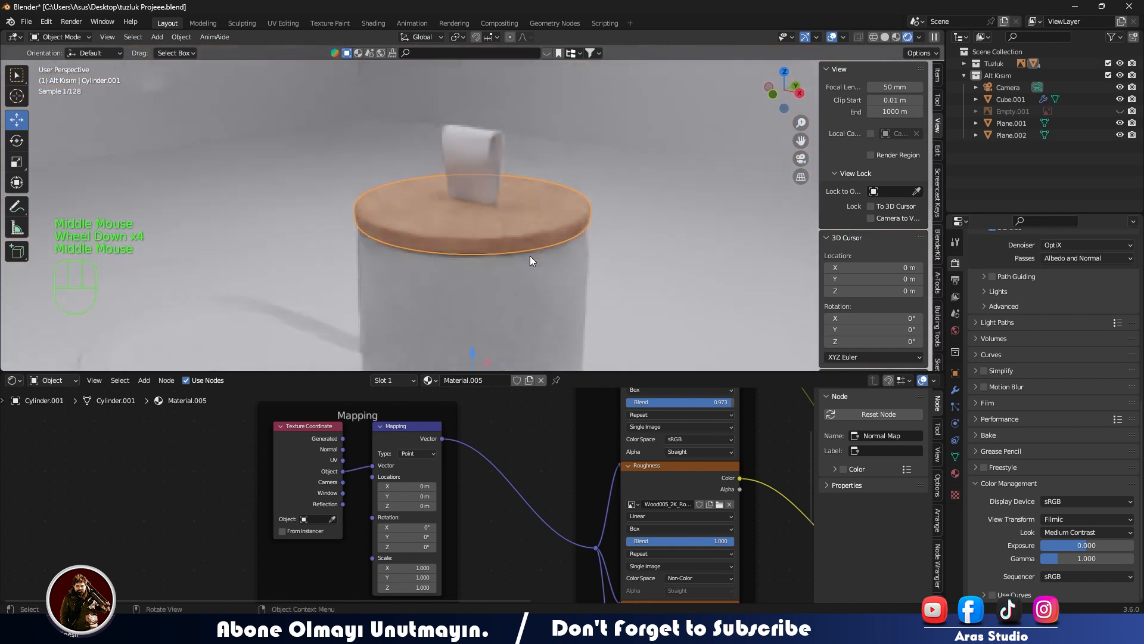
Select the strap handle on top of the lid in front view and give it a new material
key("KP_1")
left_click(460, 162)
left_click(459, 158)
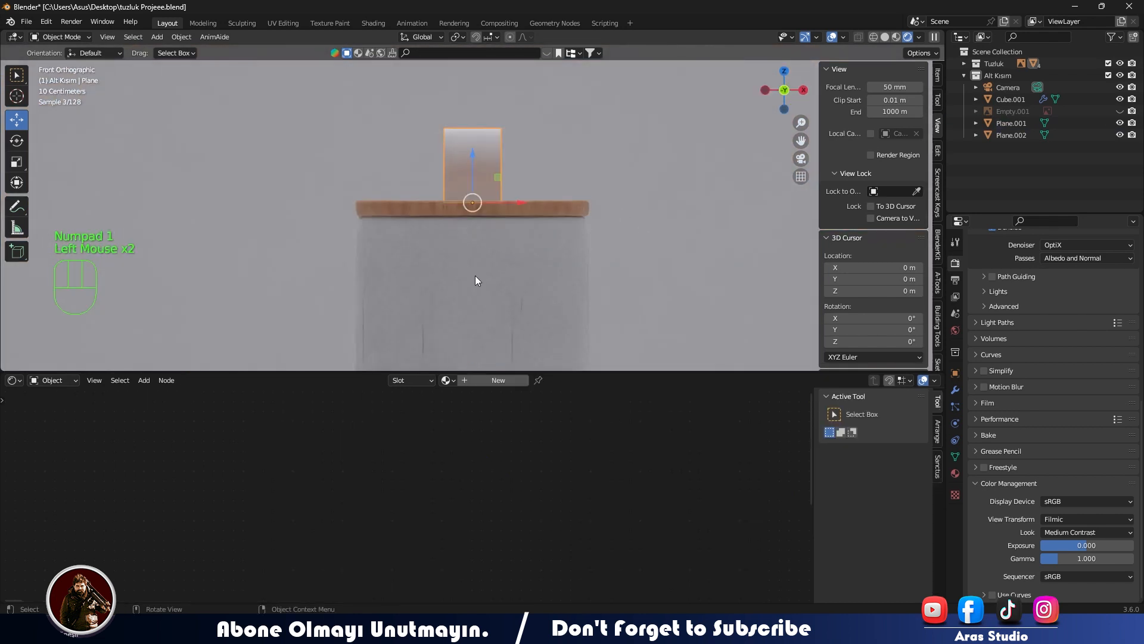
scroll(514, 478, "down", 4)
Start a Principled Texture Setup on the strap material's Principled BSDF and open the leather_23-1K texture folder
left_click(630, 471)
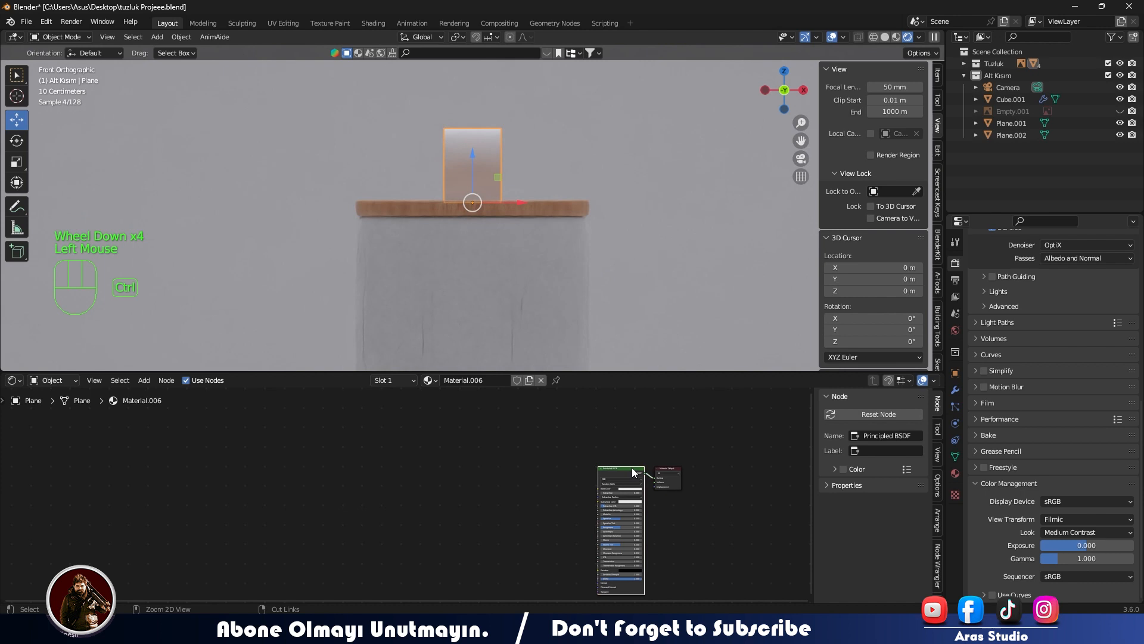
key("shift+ctrl+t")
left_click(442, 156)
scroll(528, 405, "down", 3)
scroll(519, 394, "up", 2)
scroll(534, 292, "down", 1)
key("BackSpace")
scroll(568, 313, "down", 5)
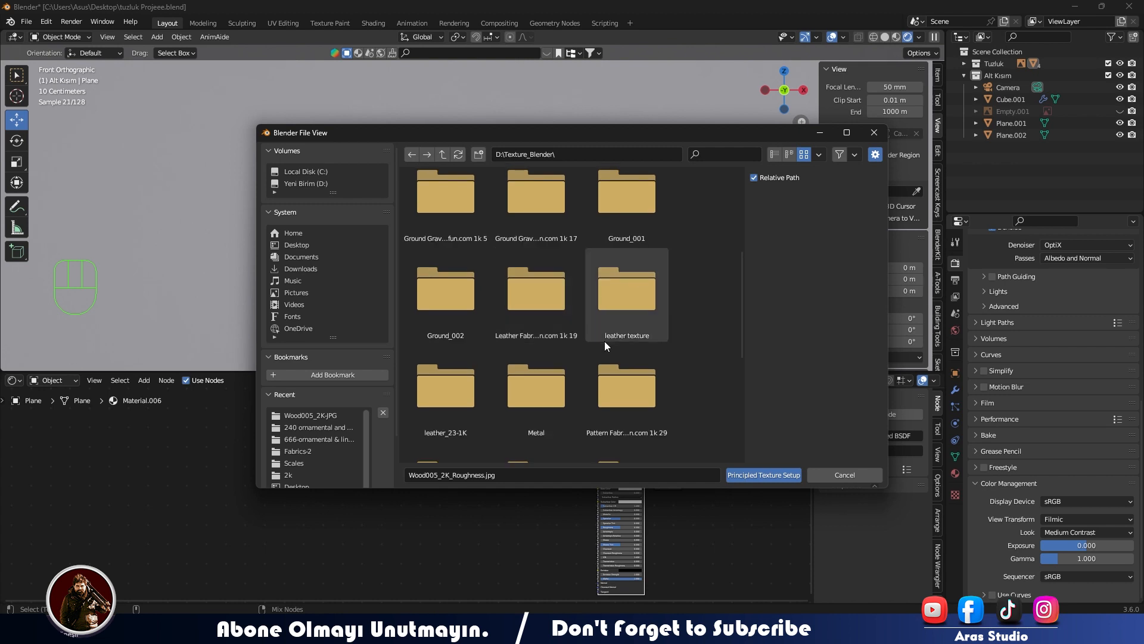
scroll(539, 402, "down", 5)
double_click(462, 282)
Load the leather_23 Base Color, Metallic, Specular Level and Normal maps into the strap's material
left_click(549, 219)
left_click(549, 305, "ctrl")
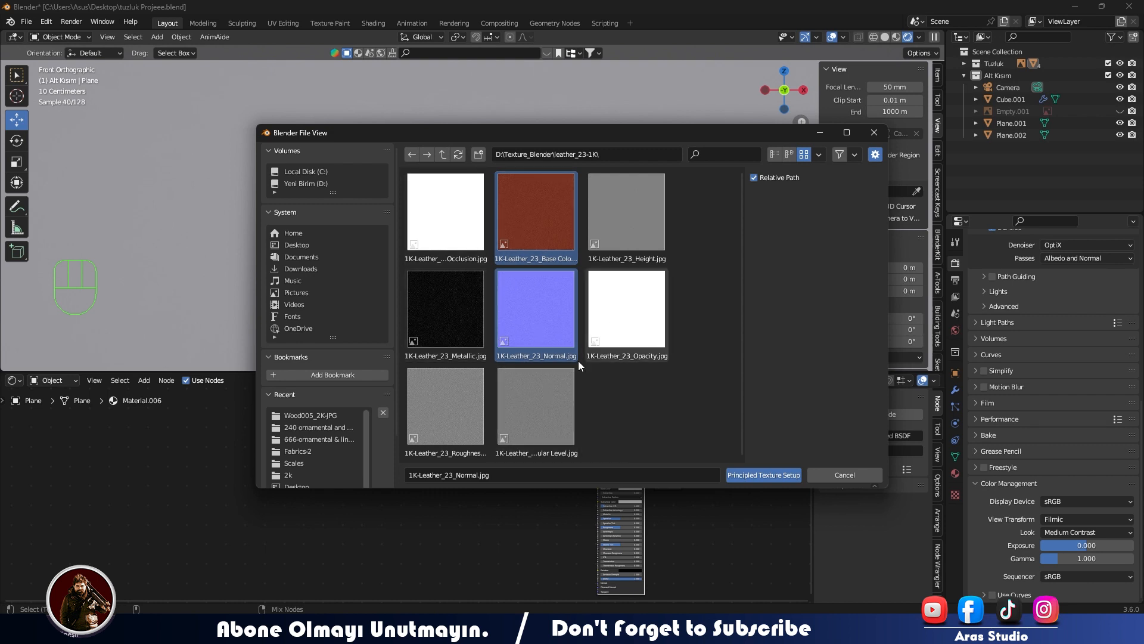
left_click(525, 391)
left_click(539, 322, "shift")
left_click(545, 238, "shift")
left_click(555, 327)
left_click(539, 238, "ctrl")
left_click(528, 390, "ctrl")
left_click(462, 325, "ctrl")
left_click(731, 476)
Map the strap's leather by Object coordinates and set the Mapping scale to 0.5 on X, Y and Z
middle_click_drag(444, 268, 487, 227)
scroll(500, 156, "up", 2)
scroll(487, 227, "up", 1)
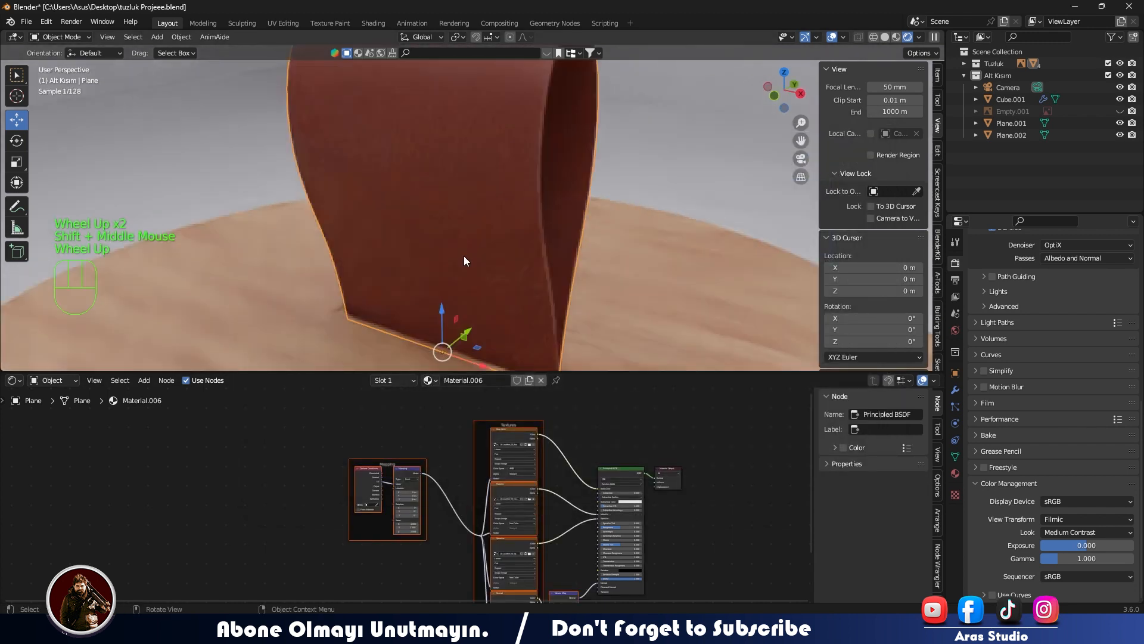
scroll(407, 495, "up", 7)
left_click(342, 447)
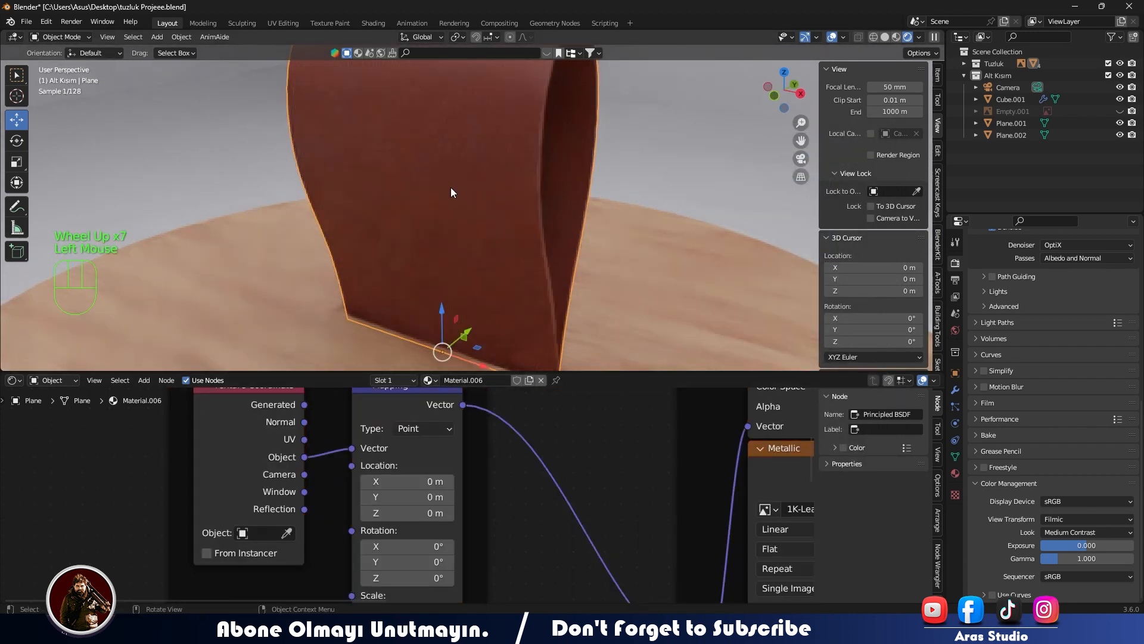
middle_click_drag(425, 507, 402, 443, "shift")
left_click_drag(380, 544, 379, 579)
type(".")
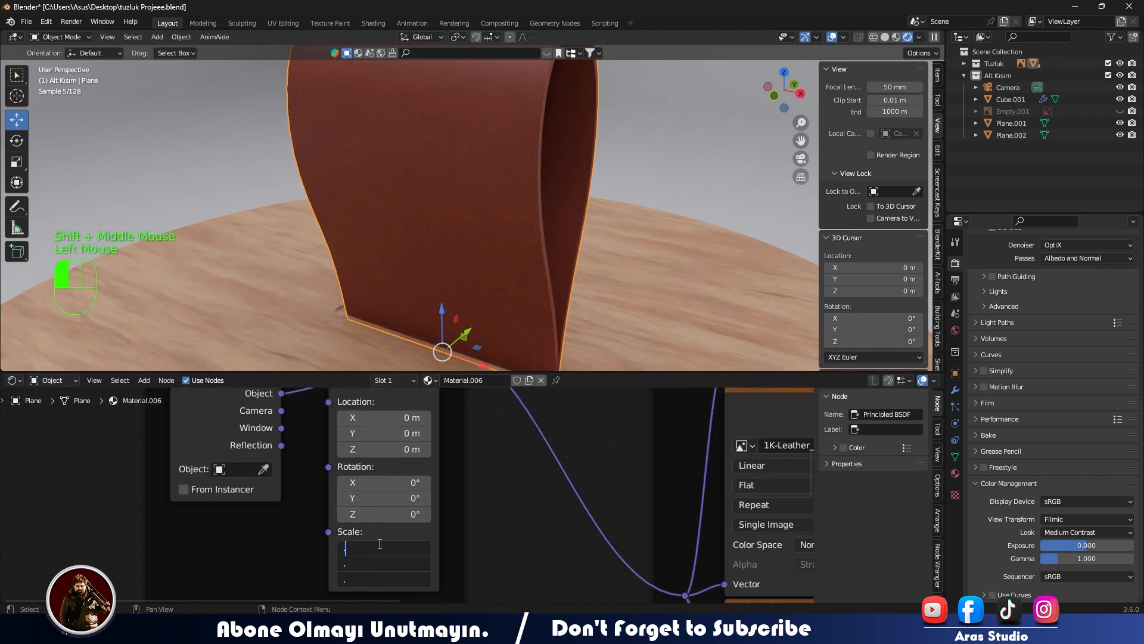
type("5")
key("Return")
Try a stronger Normal Map strength on the strap's leather and return it to 1
middle_click_drag(510, 197, 489, 285, "shift")
scroll(490, 285, "up", 2, "shift")
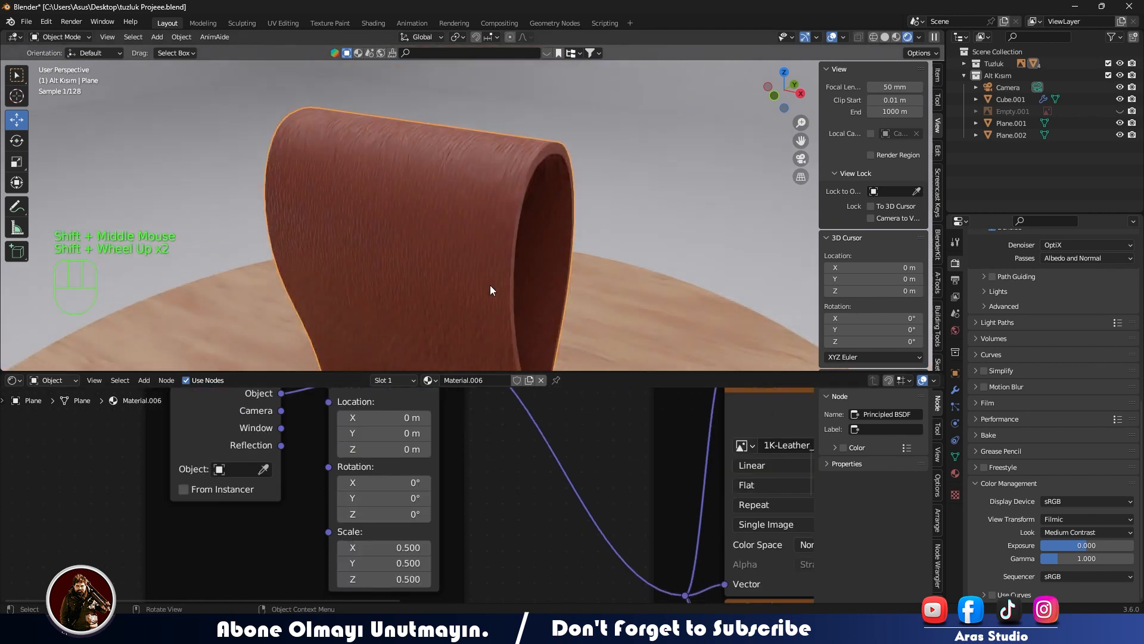
scroll(698, 484, "down", 1)
middle_click_drag(697, 484, 288, 429)
middle_click_drag(530, 537, 417, 334)
left_click_drag(414, 541, 482, 542)
left_click(415, 541)
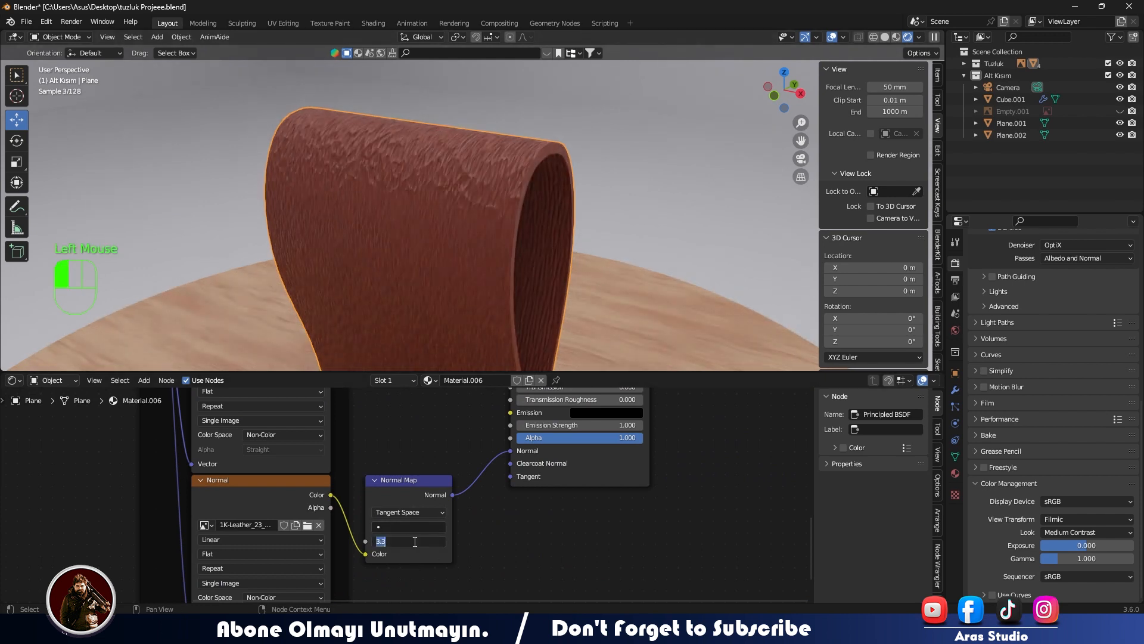
key("Return")
left_click(412, 542)
type("1")
key("Return")
Set the leather's Normal texture to Box projection with a blend of 0.555, and its Specular texture to Box projection too
left_click(219, 557)
left_click(220, 531)
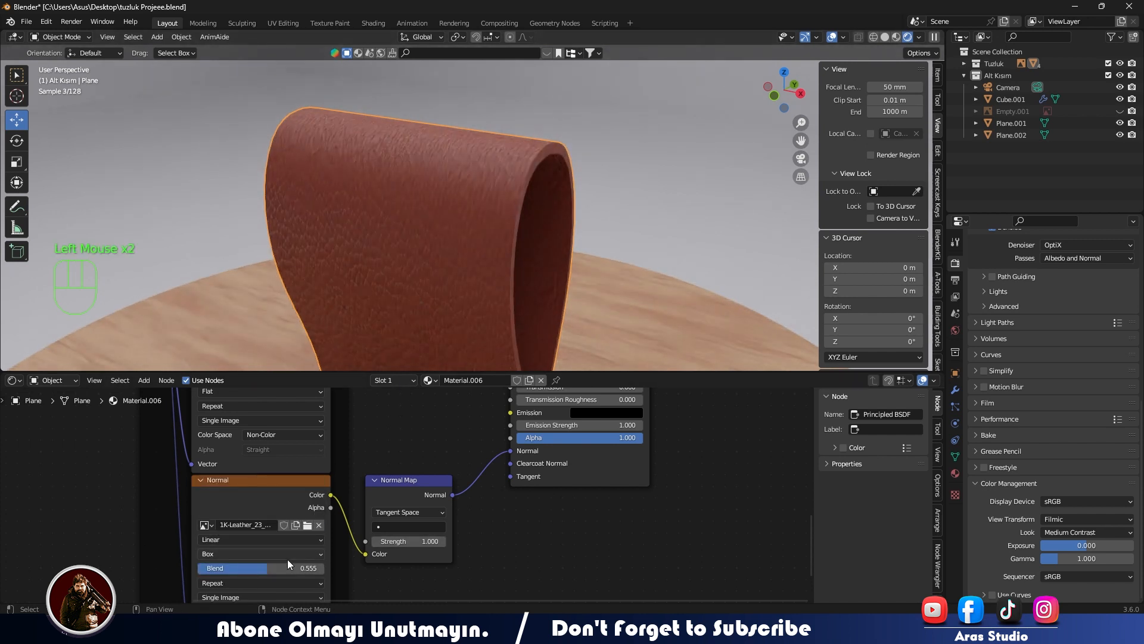
middle_click_drag(237, 470, 310, 390, "shift")
left_click(312, 530)
left_click(317, 541)
Set the leather's Base Color texture to Box projection with a blend of 0.791, and change the Metallic texture's projection to Box
middle_click_drag(299, 456, 357, 589, "shift")
scroll(390, 537, "down", 1)
middle_click_drag(391, 537, 409, 601, "shift")
left_click(368, 444)
left_click(371, 460)
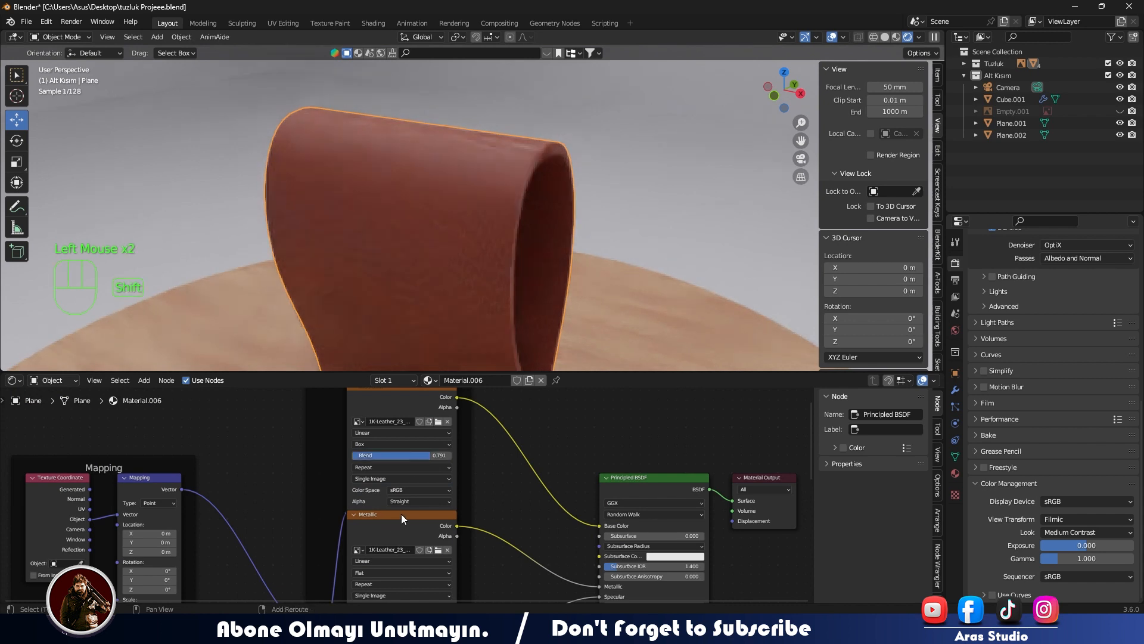
middle_click_drag(375, 571, 351, 524, "shift")
left_click_drag(351, 525, 417, 539)
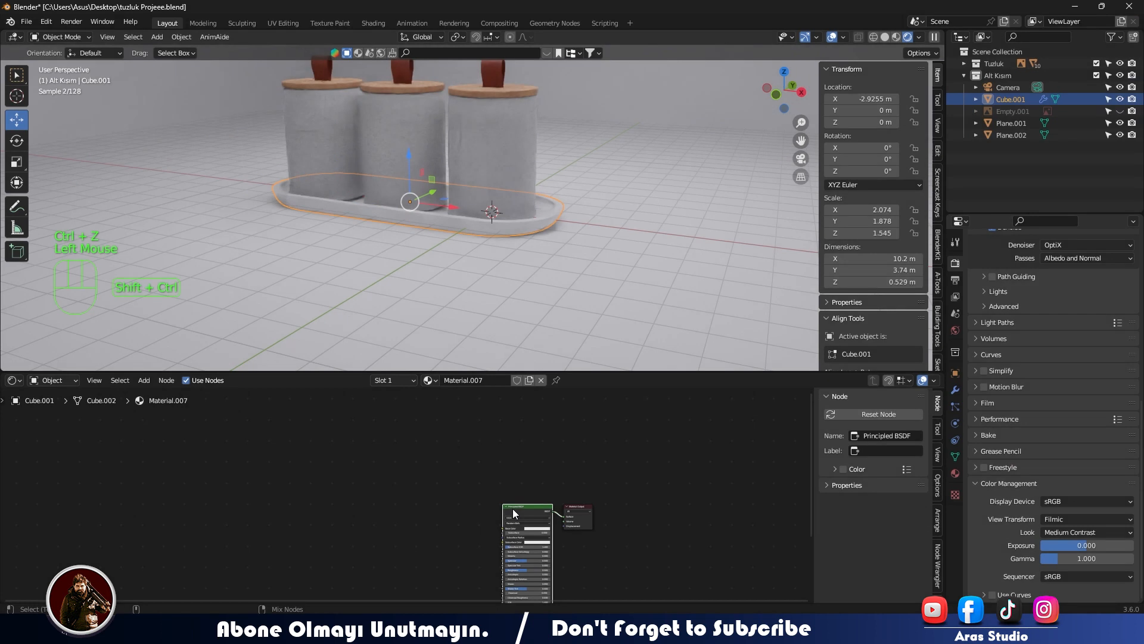
Load the wood_0015 ambient occlusion, color and both normal maps into the tray's material with Principled Texture Setup
key("ctrl+shift+t")
left_click(442, 154)
scroll(484, 294, "down", 5)
left_click(591, 368)
left_click(524, 216)
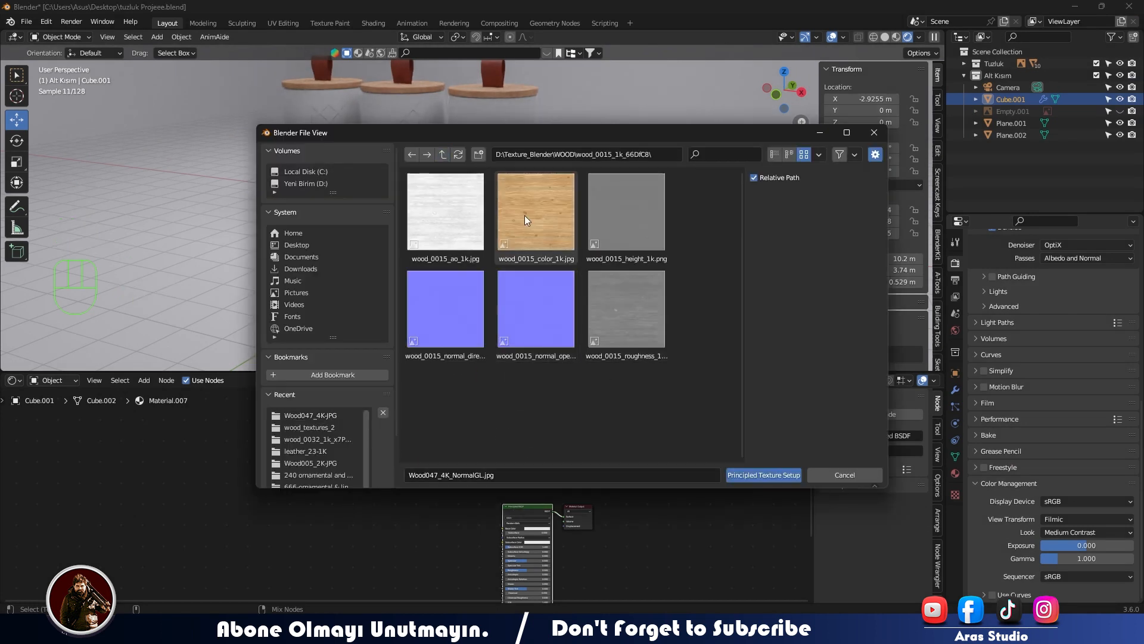
left_click(447, 310, "shift")
left_click(531, 286, "shift")
left_click(448, 195, "shift")
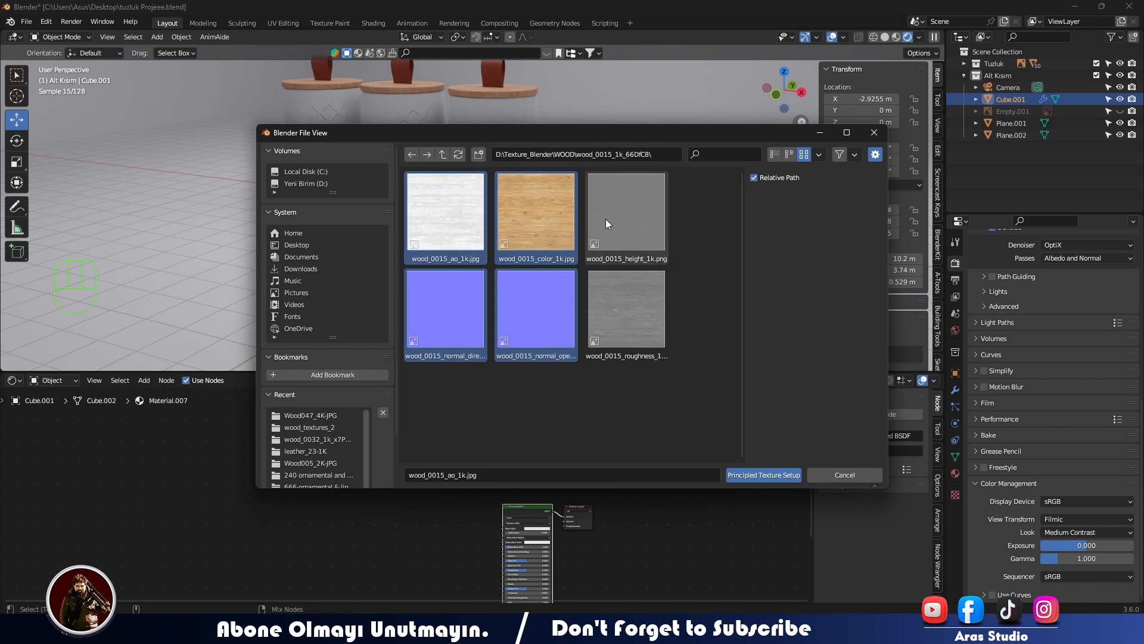
left_click(746, 474)
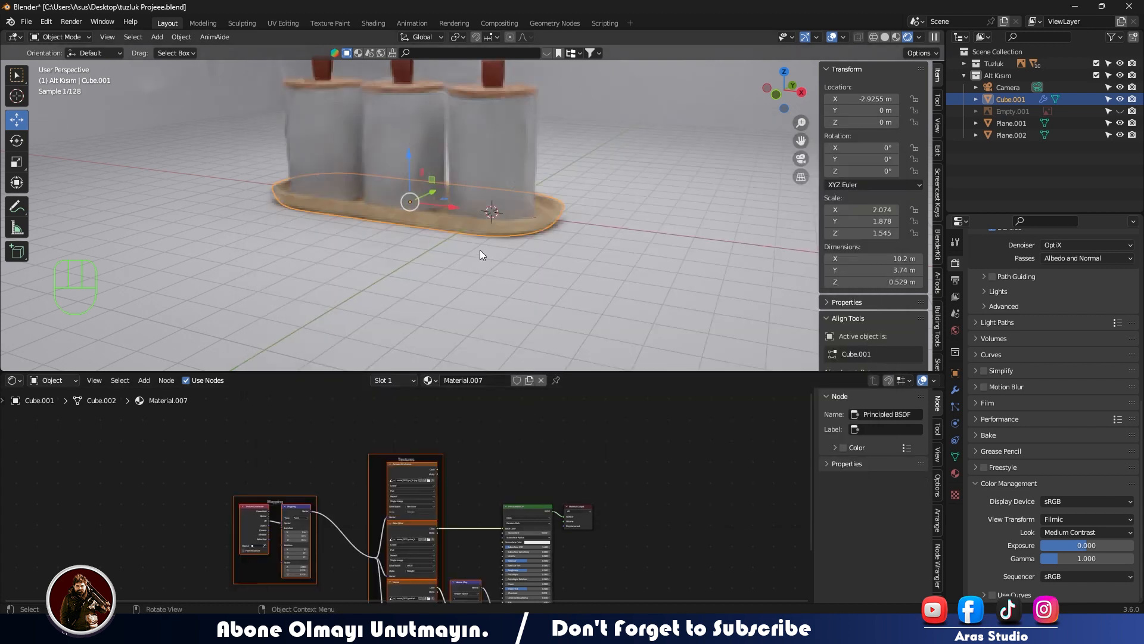
Map the tray's wood by Object coordinates and set its Normal Map strength to 2
scroll(480, 249, "up", 5)
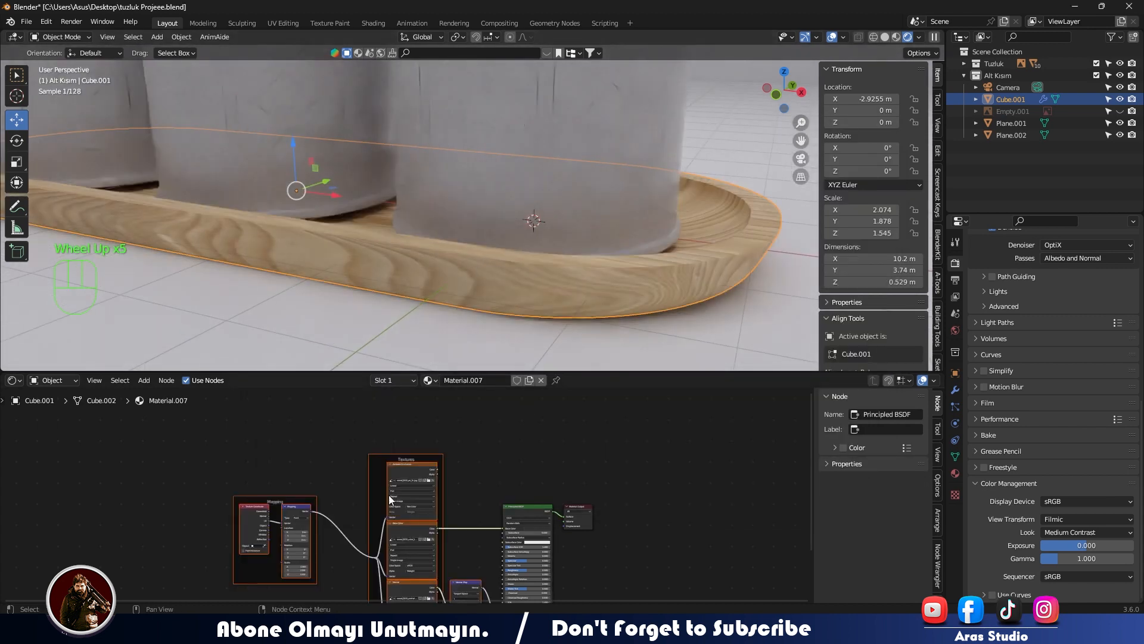
scroll(283, 541, "up", 4)
middle_click_drag(284, 542, 377, 442)
left_click_drag(378, 443, 405, 438)
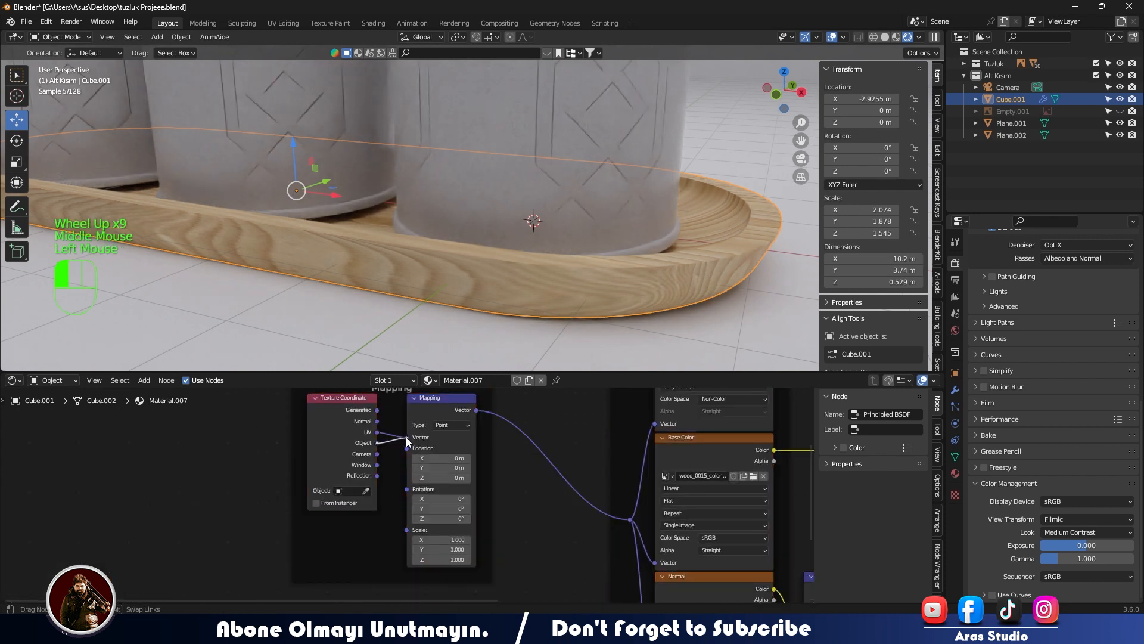
middle_click_drag(638, 454, 471, 425)
middle_click_drag(566, 444, 463, 428)
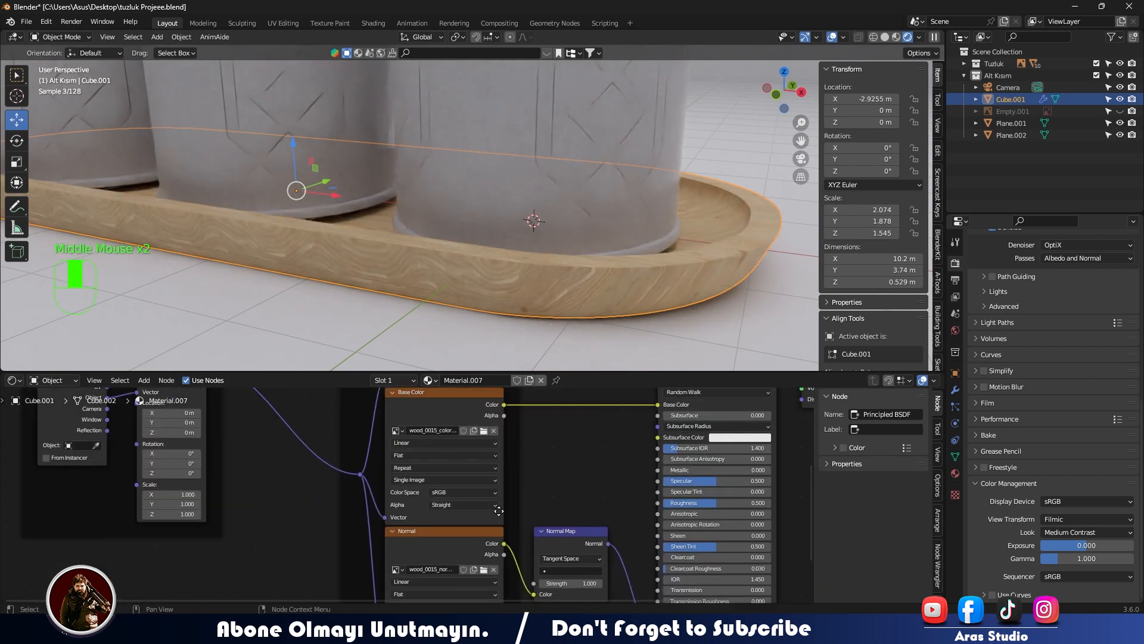
left_click_drag(569, 584, 599, 583)
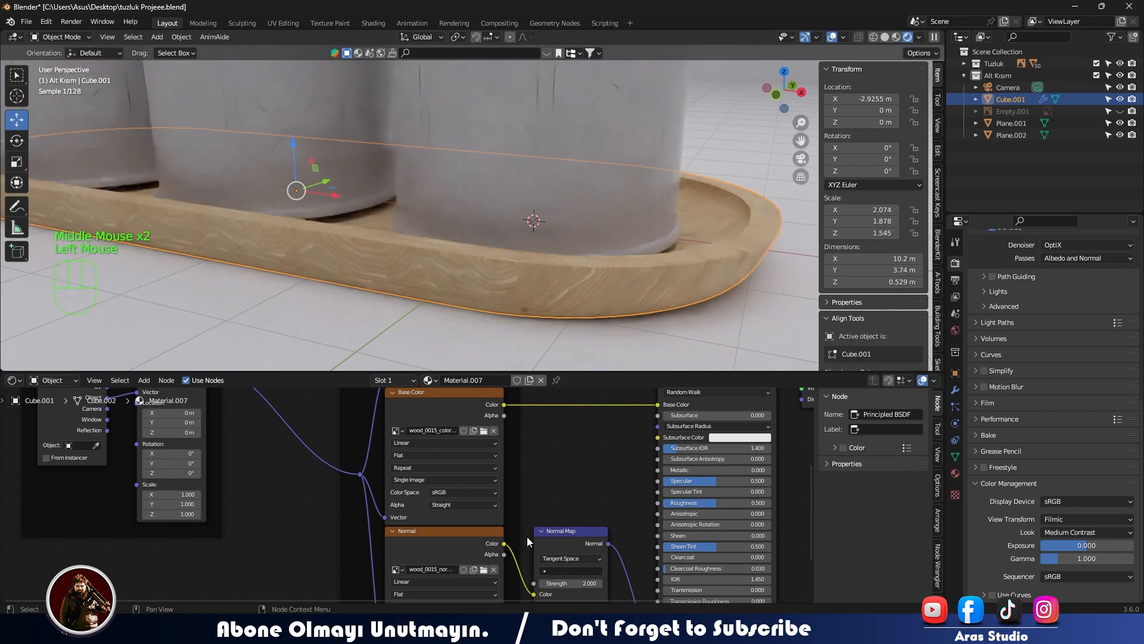
Set the tray's Base Color, Normal and Ambient Occlusion textures to Box projection, with a blend of 0.818 for Ambient Occlusion
left_click(430, 454)
left_click(433, 477)
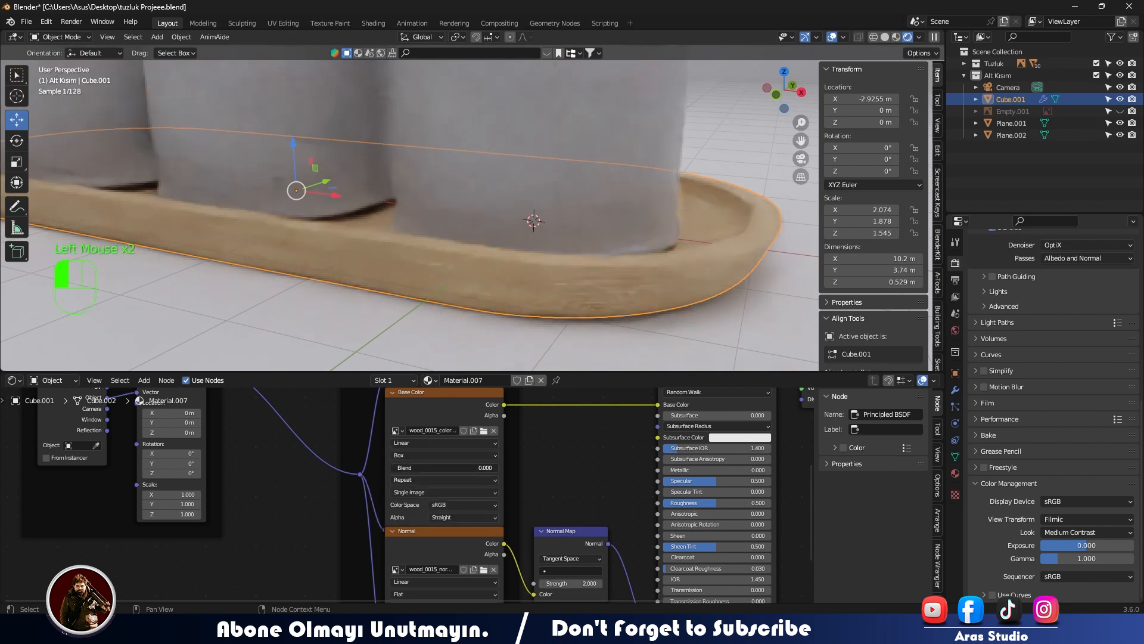
middle_click_drag(471, 510, 455, 484)
left_click(448, 495)
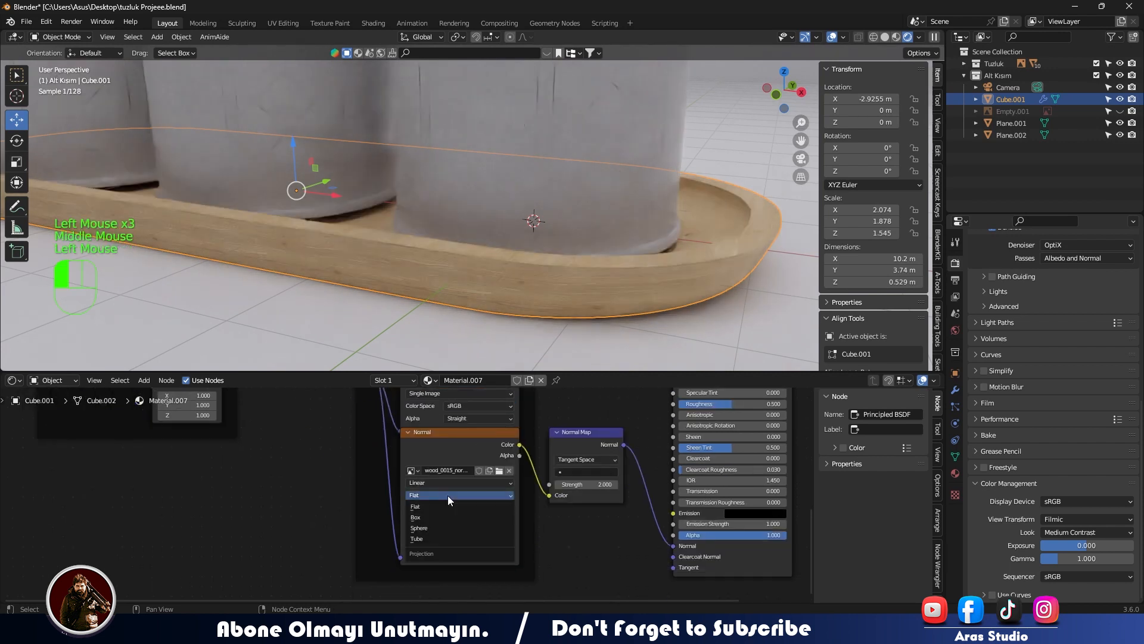
left_click(447, 514)
middle_click_drag(447, 430, 449, 549)
left_click(455, 480)
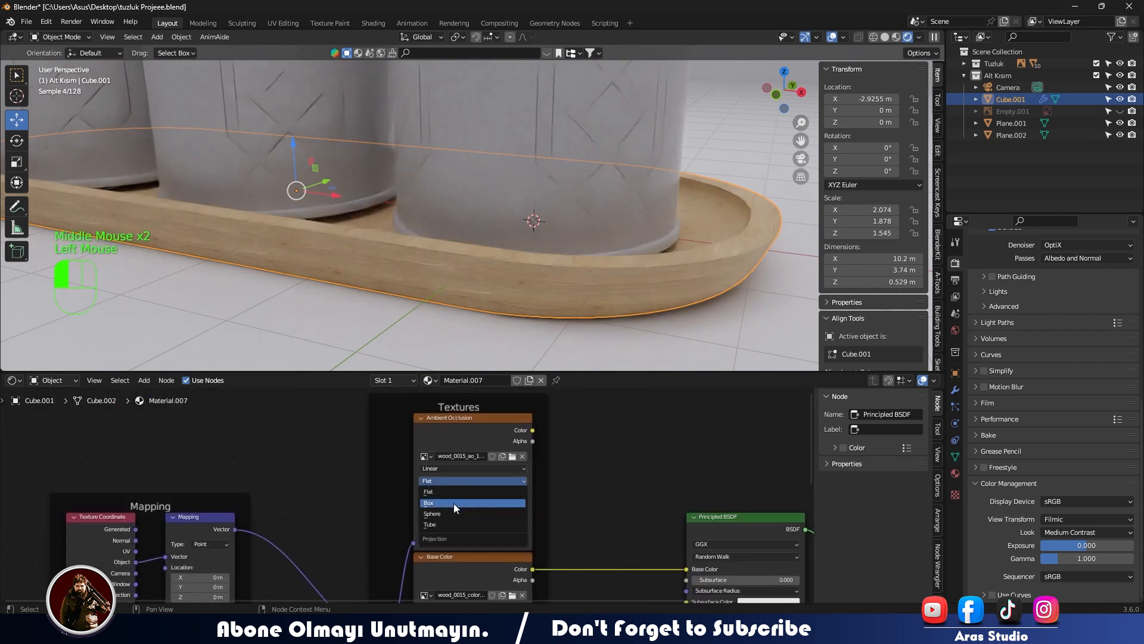
left_click(453, 503)
Raise the tray about 0.034 m along Z while looking through the camera
scroll(562, 274, "up", 2)
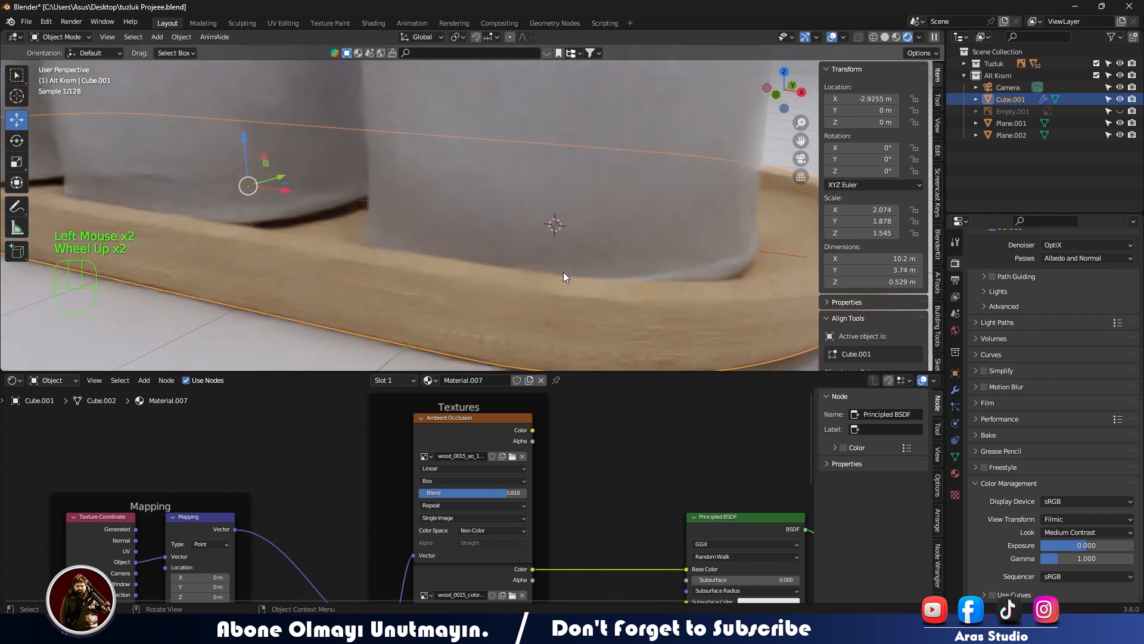
scroll(563, 272, "down", 2)
key("KP_0")
left_click(578, 269)
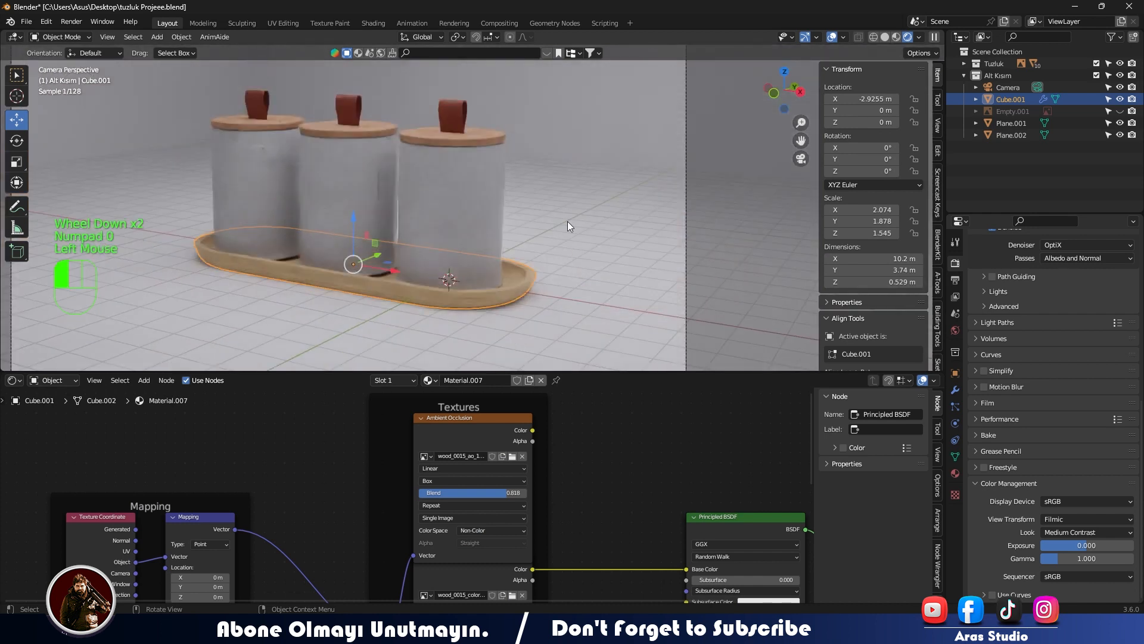
left_click(387, 287)
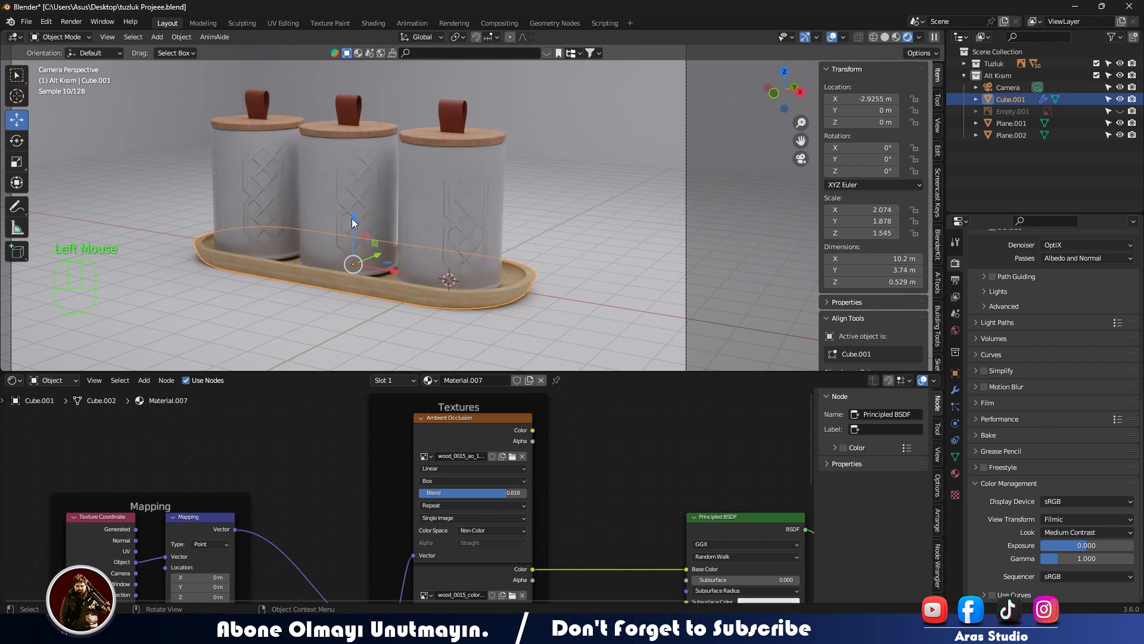
left_click_drag(352, 216, 350, 288)
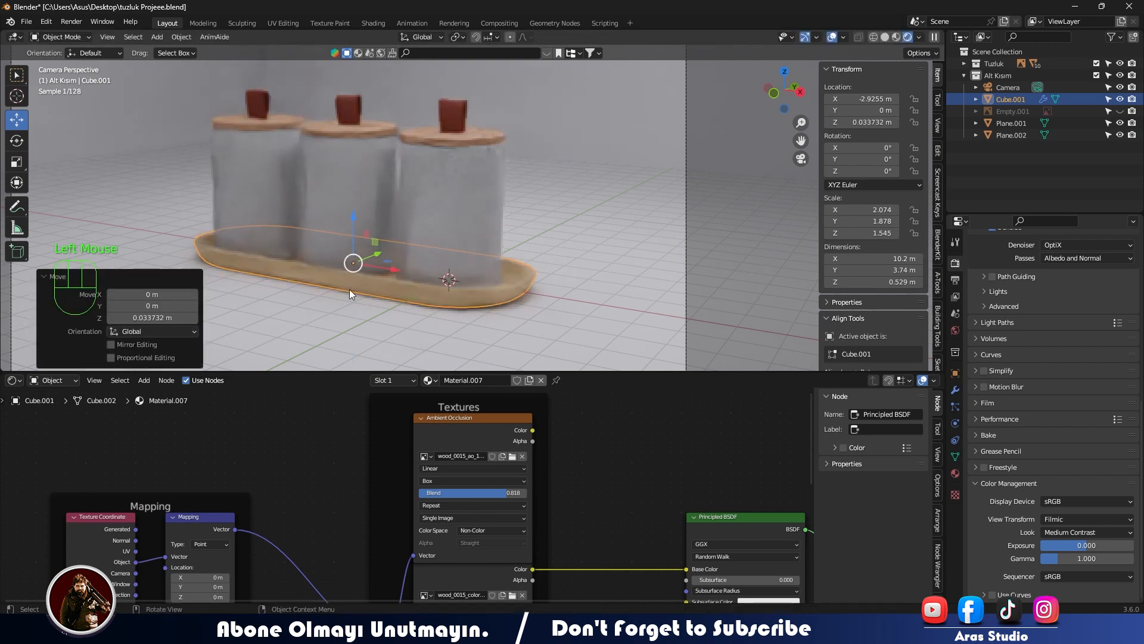
Show the base of the shakers and the tray close up as a wireframe in front view
scroll(349, 288, "up", 3)
middle_click_drag(347, 292, 380, 292)
key("KP_1")
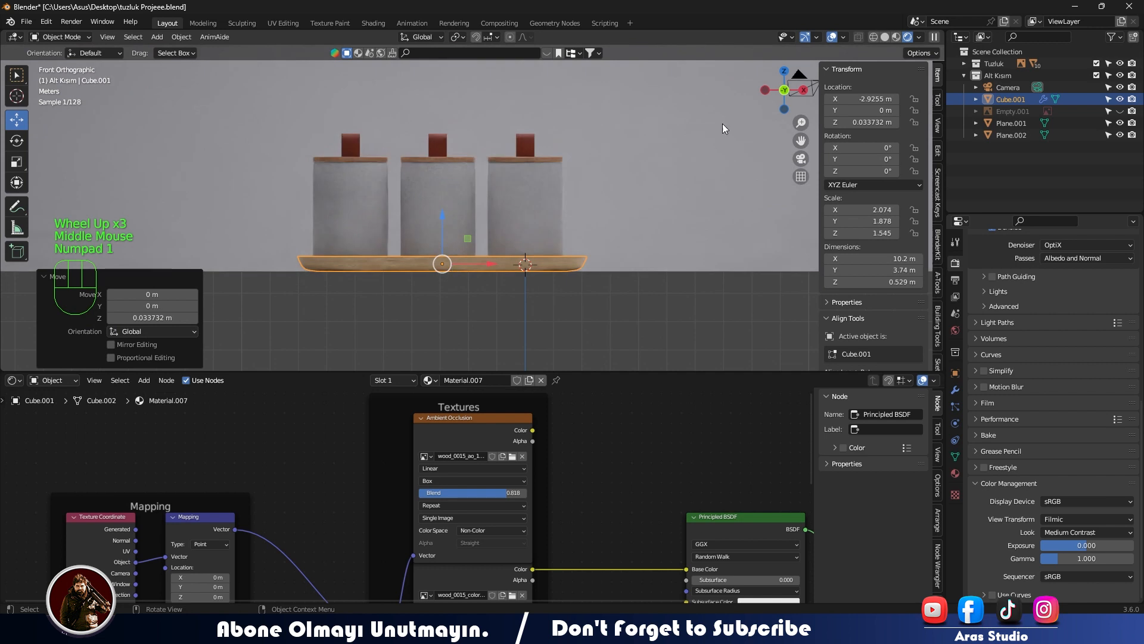
left_click(873, 36)
scroll(499, 318, "up", 3)
scroll(501, 310, "up", 1, "shift")
middle_click_drag(501, 307, 492, 210, "shift")
scroll(489, 219, "up", 5)
Raise the tray another 0.086 m or so along Z against the bottoms of the shakers
left_click_drag(288, 255, 292, 210)
key("ctrl+z")
scroll(388, 280, "down", 3)
middle_click_drag(389, 280, 423, 292)
left_click(427, 299)
key("KP_1")
scroll(424, 293, "up", 1)
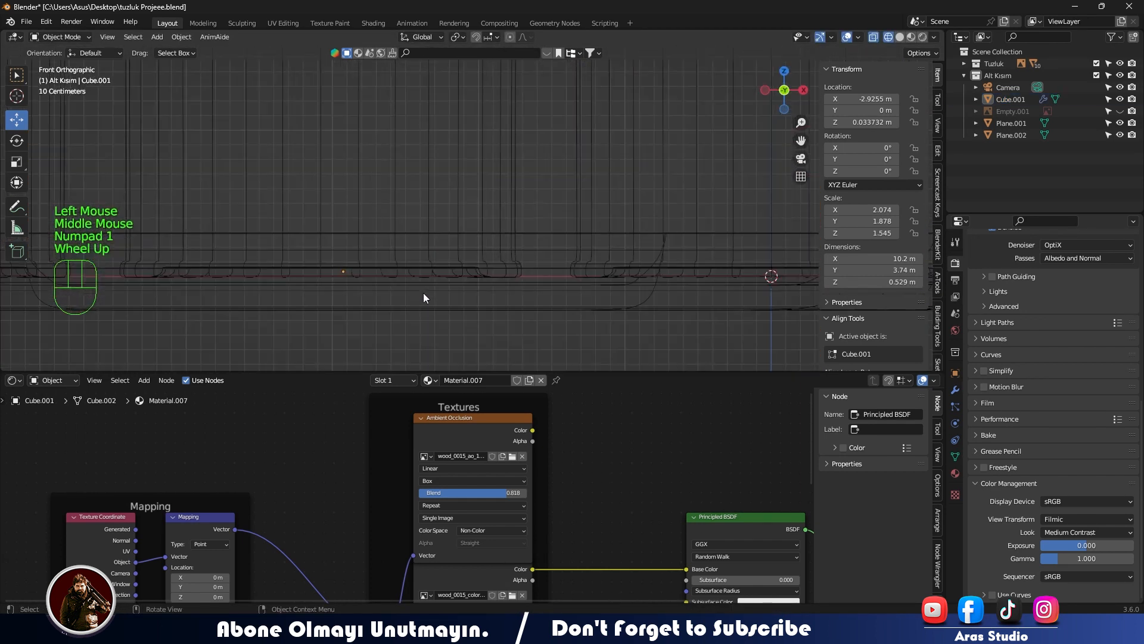
left_click(447, 305)
left_click_drag(345, 224, 346, 208)
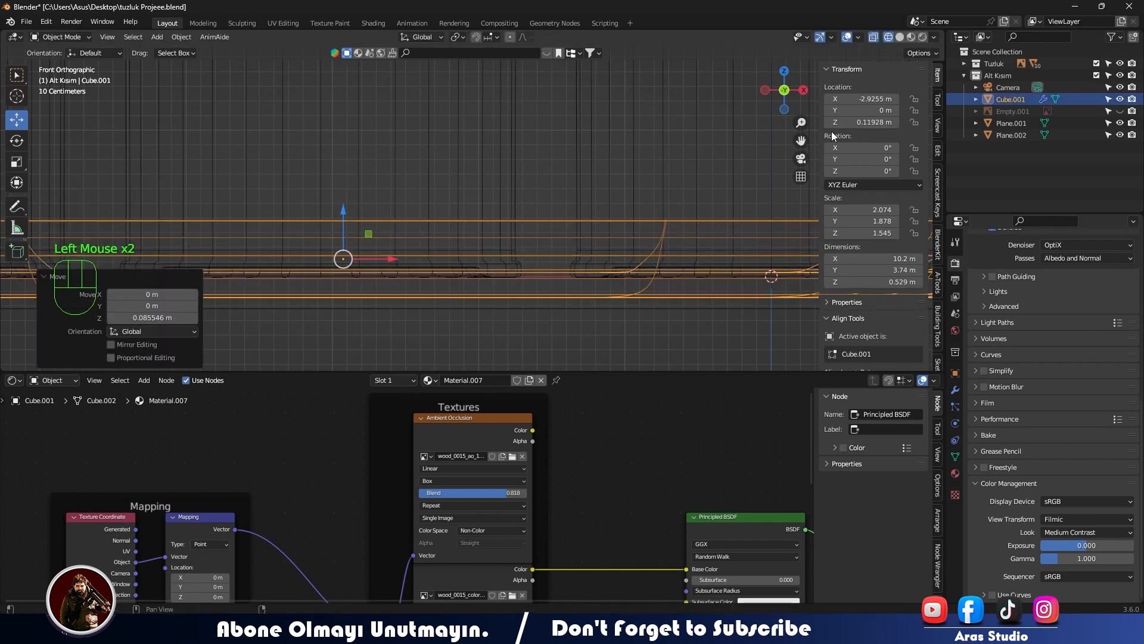
Return to rendered shading and examine the whole shaker set and tray through the camera
key("z")
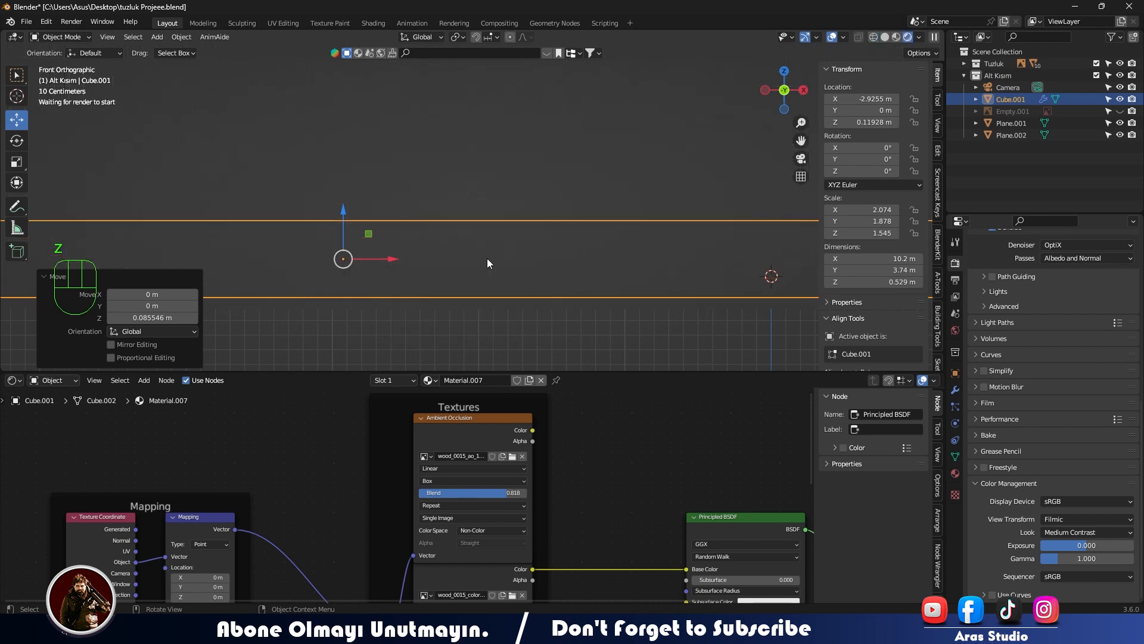
scroll(617, 259, "down", 3)
middle_click_drag(617, 259, 553, 285)
key("KP_0")
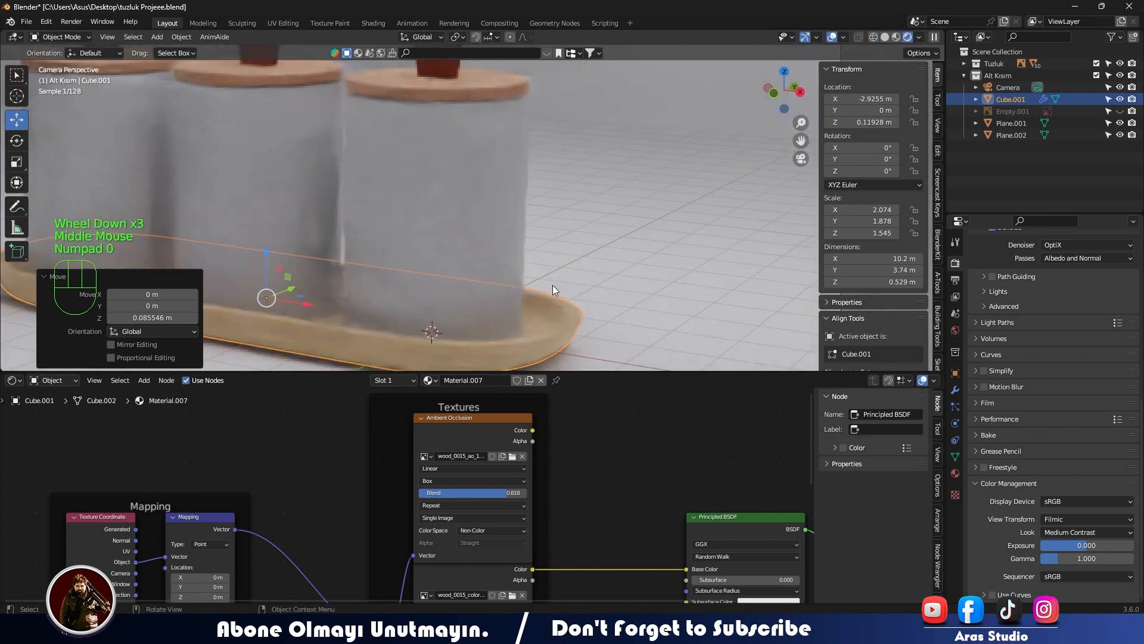
scroll(451, 302, "down", 1)
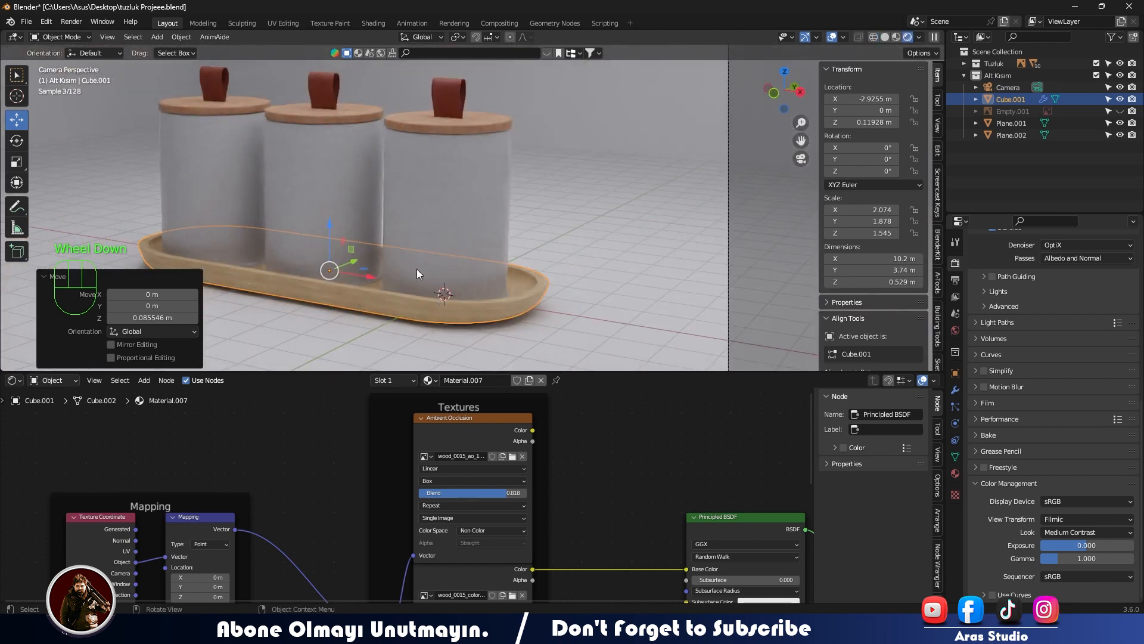
middle_click_drag(417, 269, 470, 273, "shift")
scroll(469, 274, "down", 2)
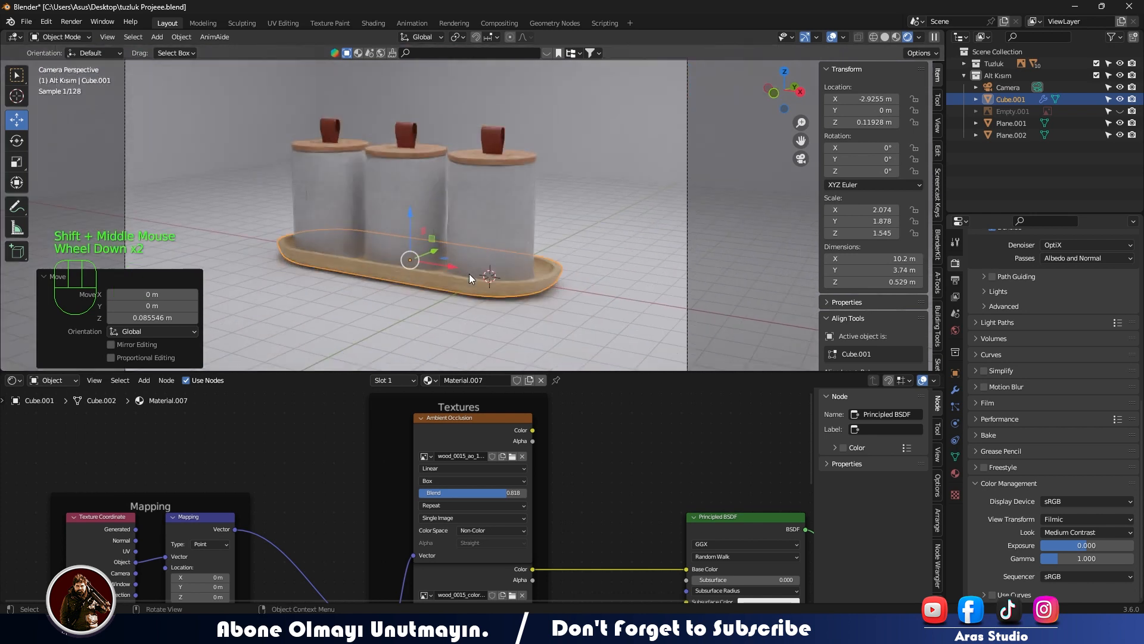
scroll(469, 273, "down", 1)
scroll(470, 278, "up", 1)
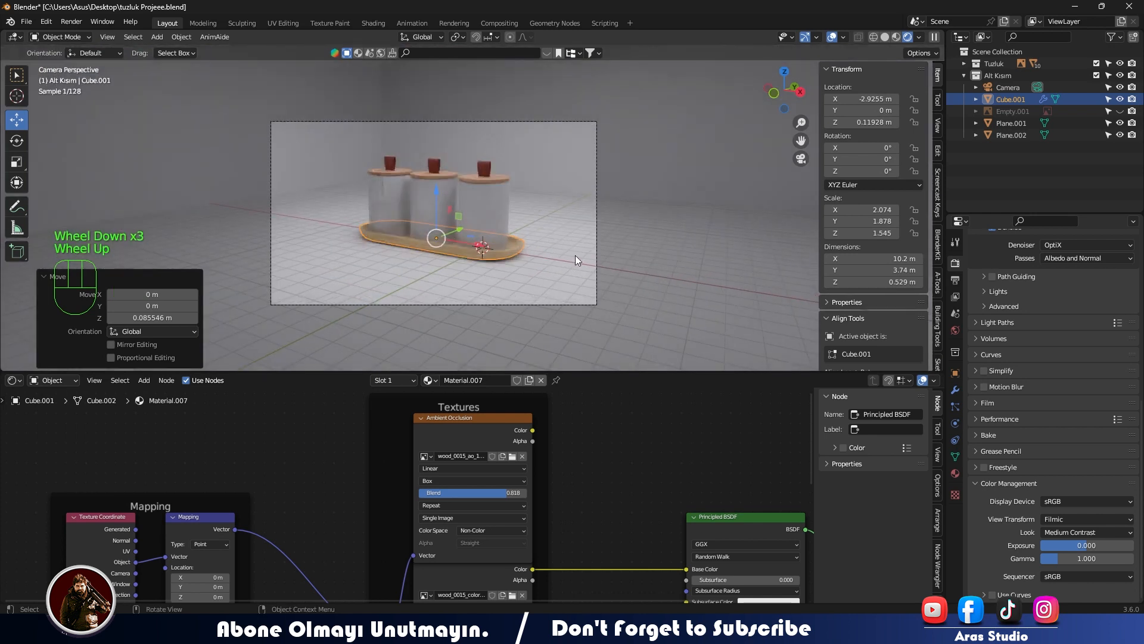